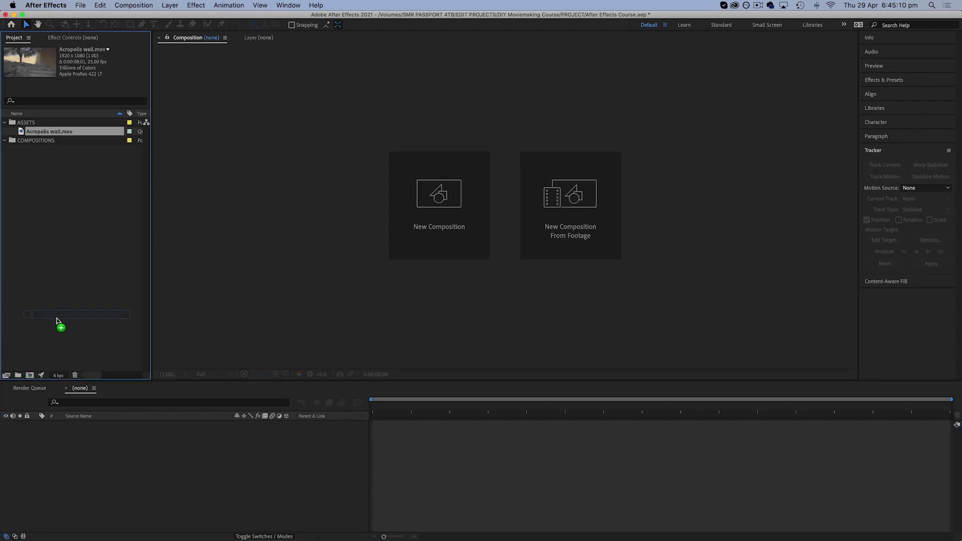
- Build the Acropolis wall comp from Acropolis wall.mov and advance one frame
left_click_drag(32, 378, 30, 376)
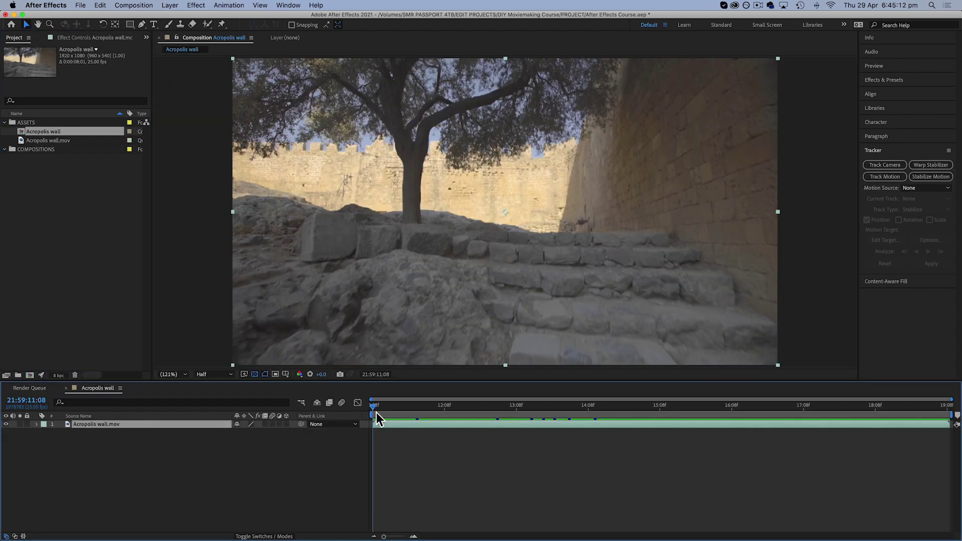
left_click(380, 404)
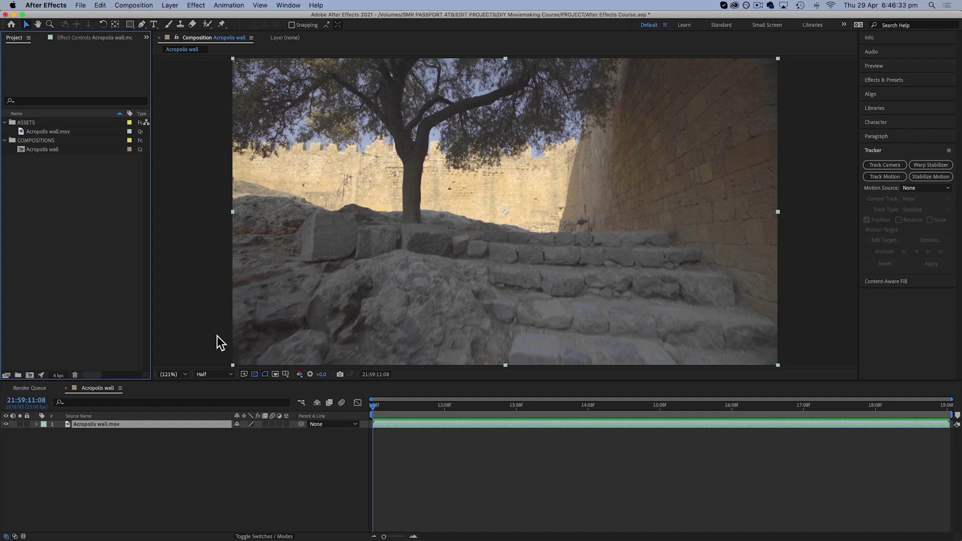
- Zoom the composition view to 400% and frame the dark mark on the wall
left_click(392, 432)
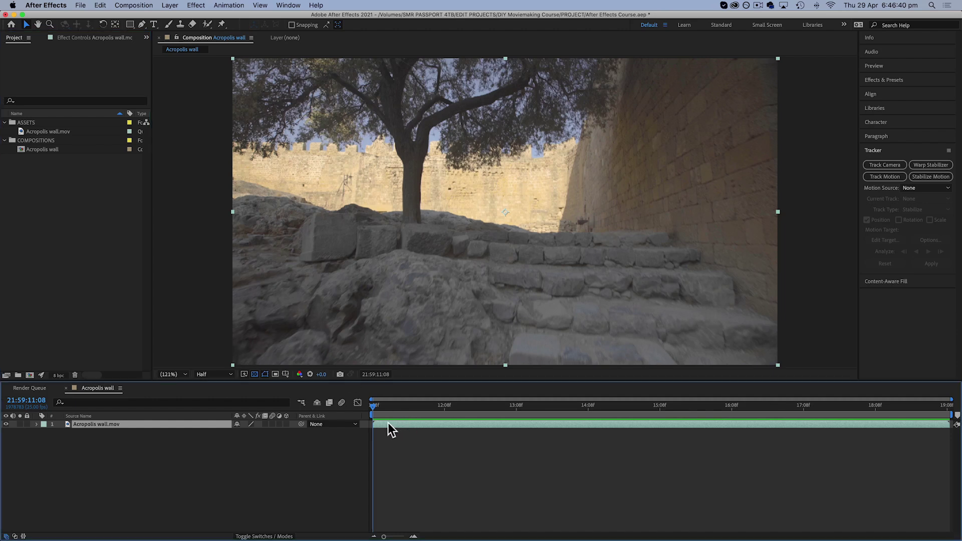
left_click(172, 375)
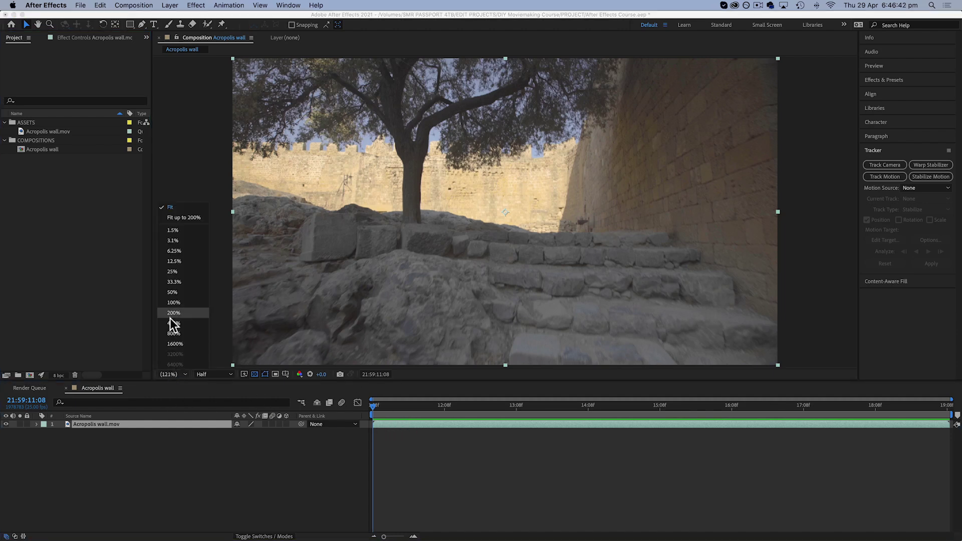
left_click(170, 324)
left_click_drag(307, 172, 426, 232)
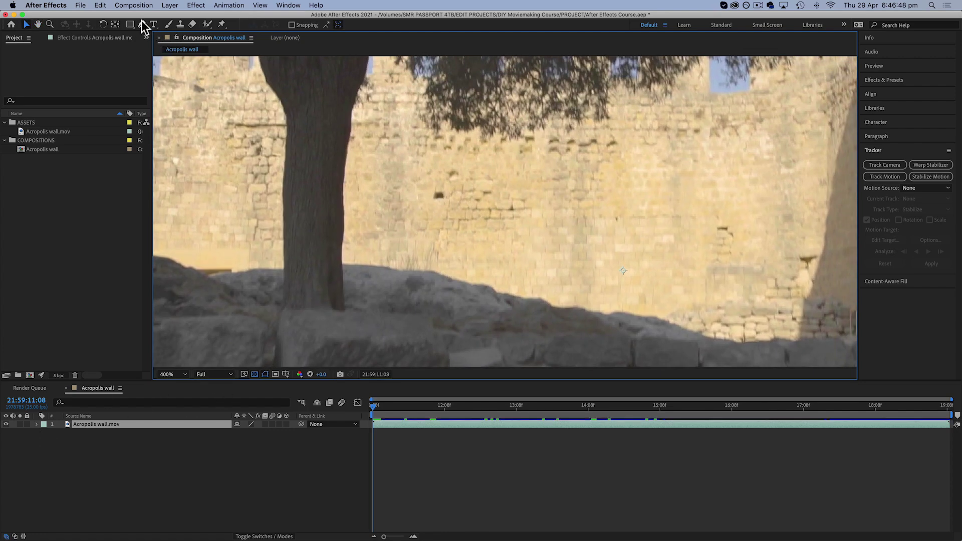
- Draw a closed Pen mask around the dark brick mark
left_click(142, 24)
left_click_drag(426, 171, 420, 174)
left_click(412, 220)
left_click(451, 225)
left_click(474, 211)
left_click(480, 181)
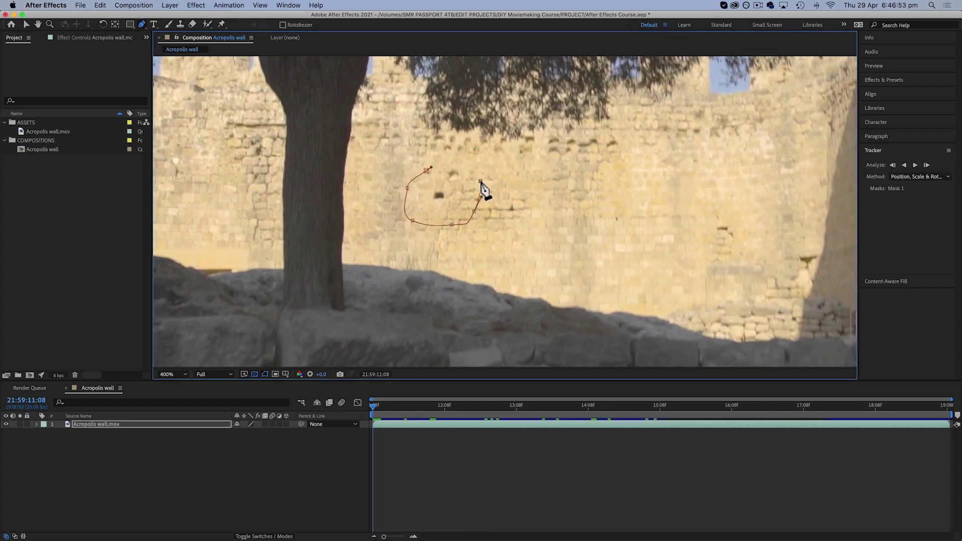
left_click(426, 171)
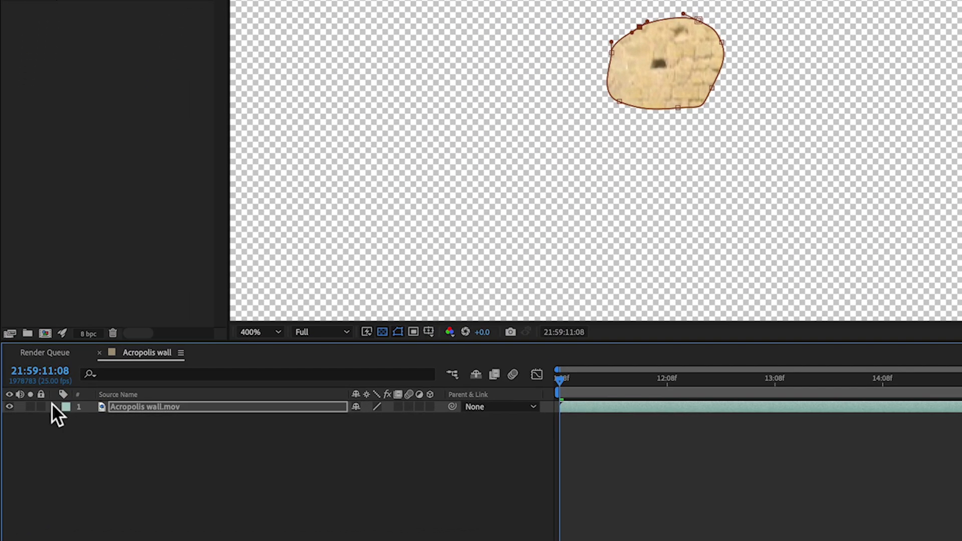
- Set Mask 1 mode to None and run Track Mask through the clip
left_click(55, 406)
left_click(68, 418)
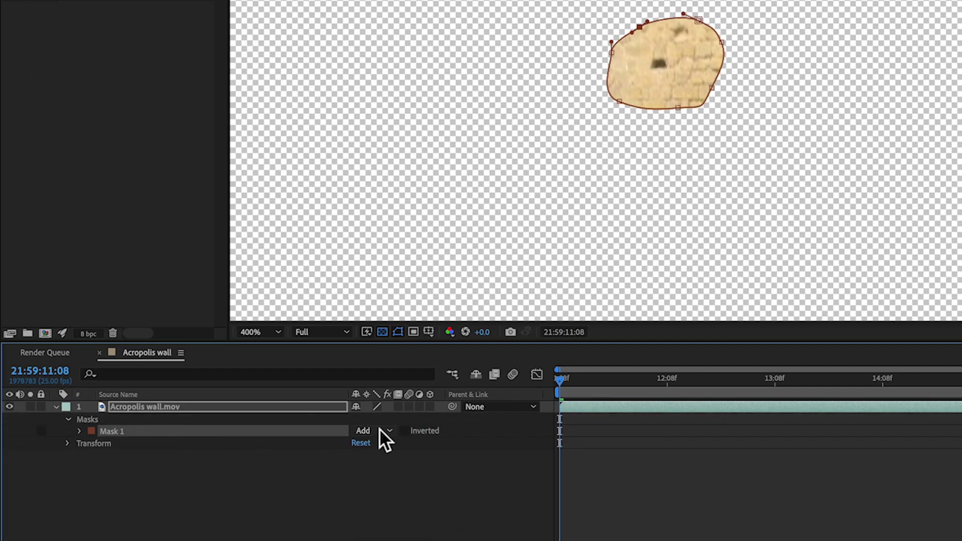
left_click(380, 430)
left_click(377, 444)
key("alt+slash")
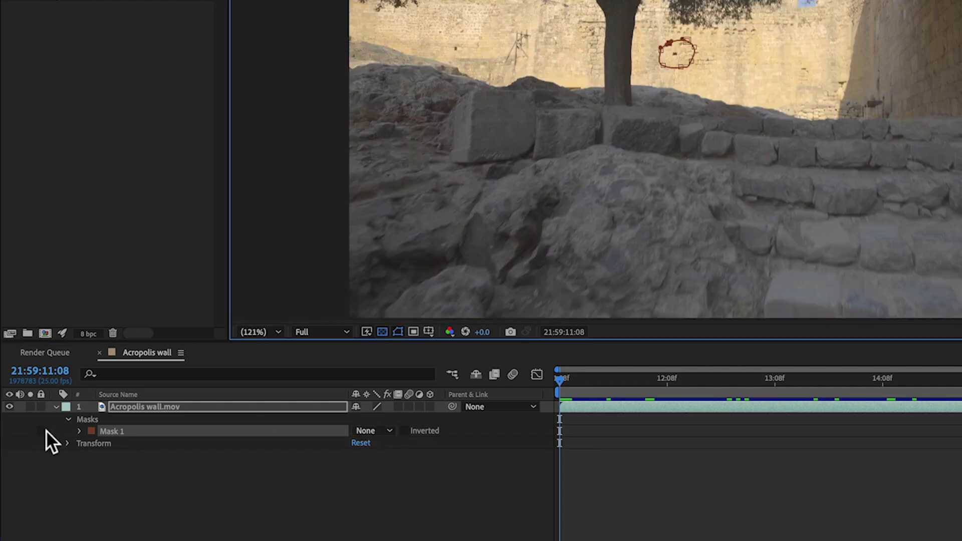
right_click(108, 430)
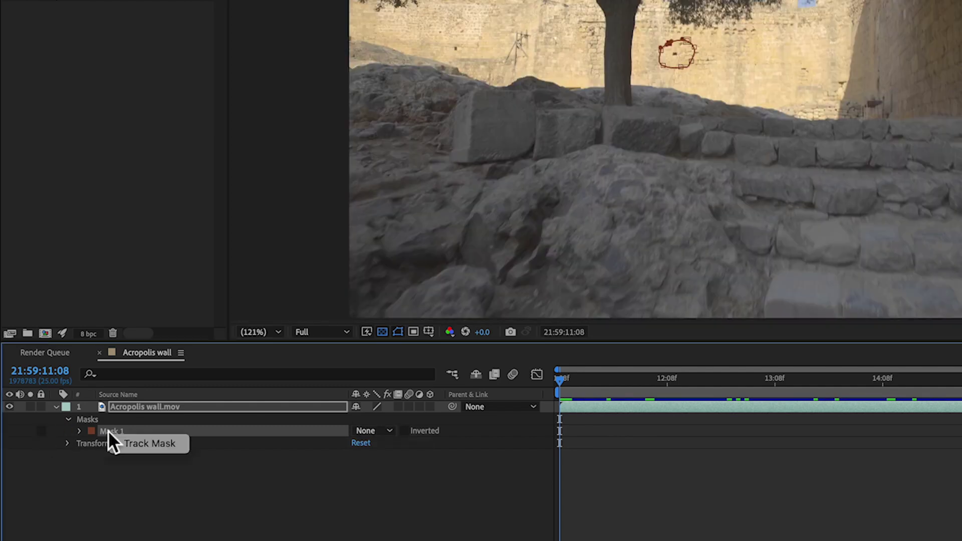
left_click(151, 442)
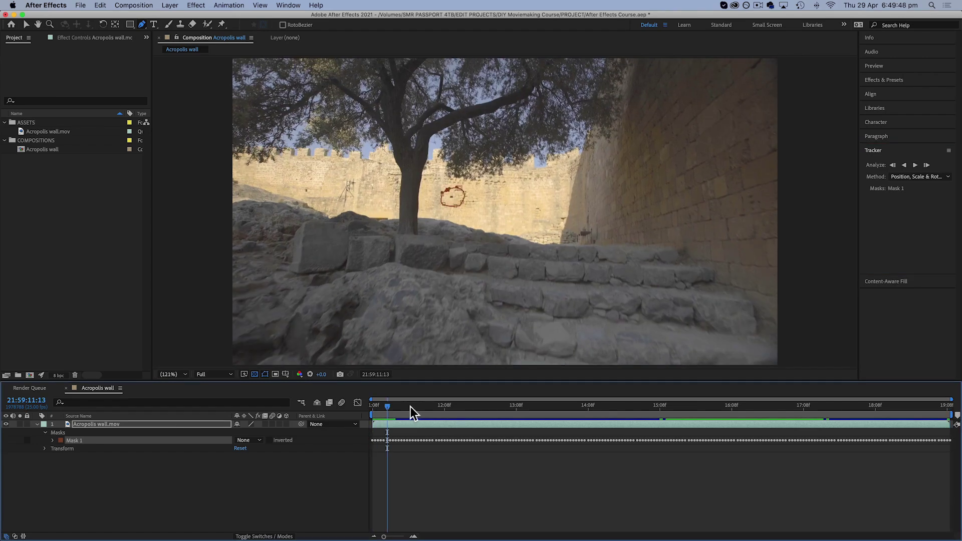
- Switch Mask 1 to Subtract and confirm the hole follows the mark across frames
left_click_drag(410, 407, 674, 381)
left_click(377, 403)
left_click(244, 440)
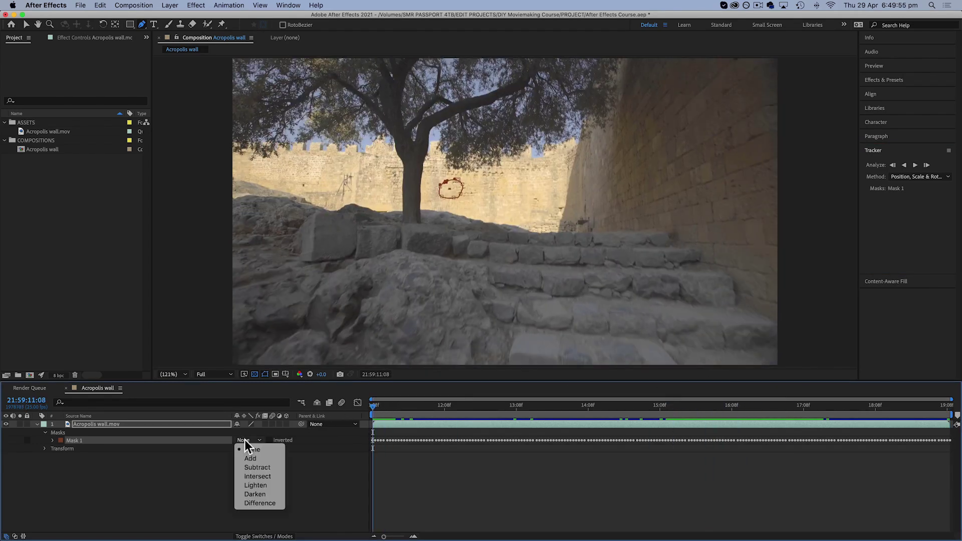
left_click(256, 467)
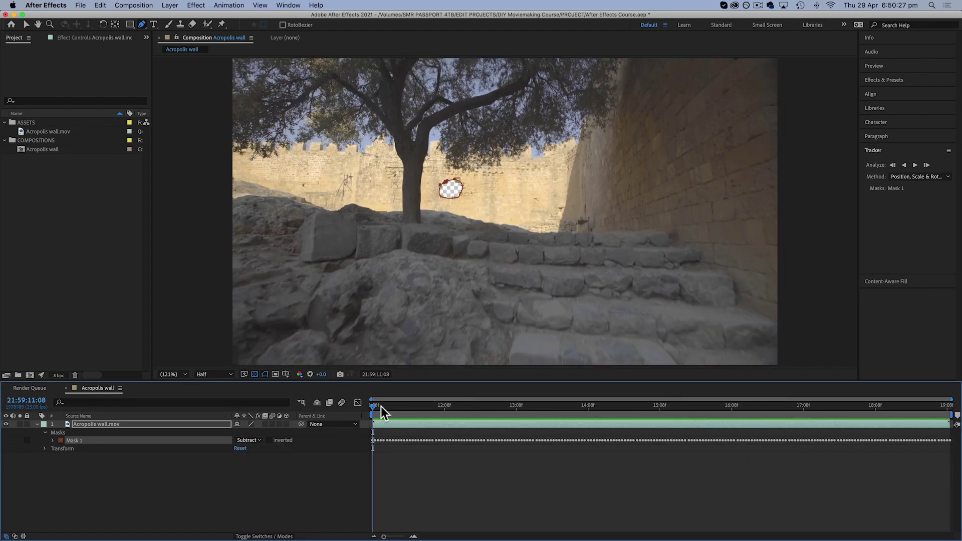
left_click_drag(380, 411, 880, 388)
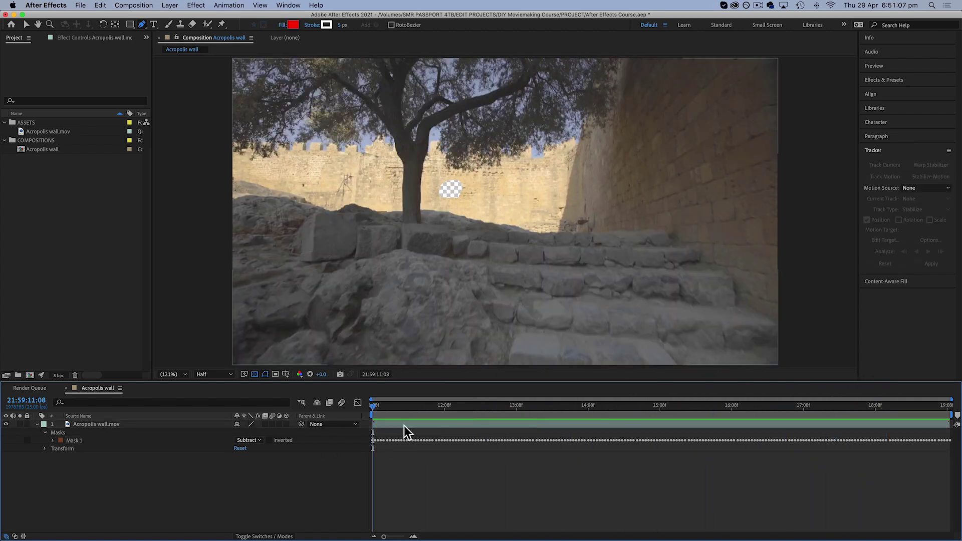
- Generate a Content-Aware Fill layer for the footage layer
left_click(405, 427)
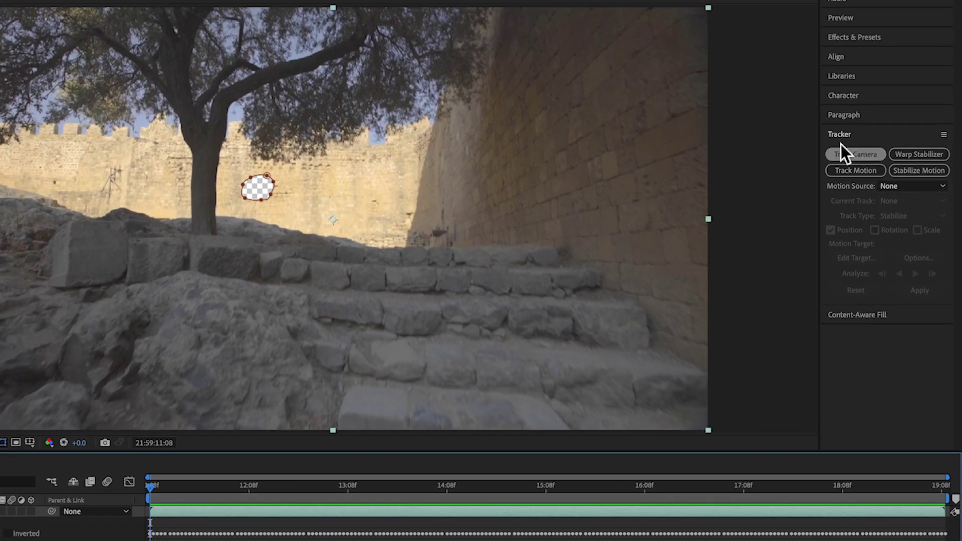
left_click(840, 134)
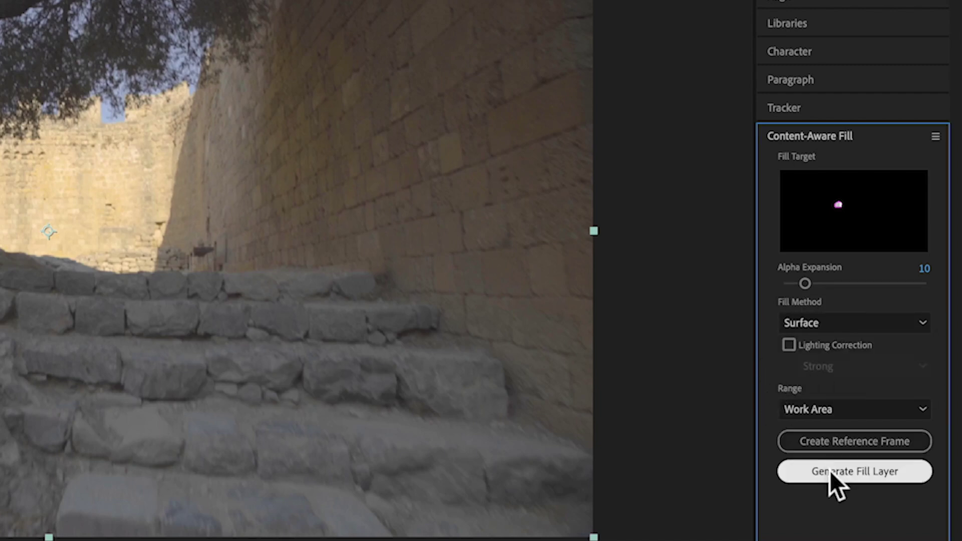
left_click(829, 470)
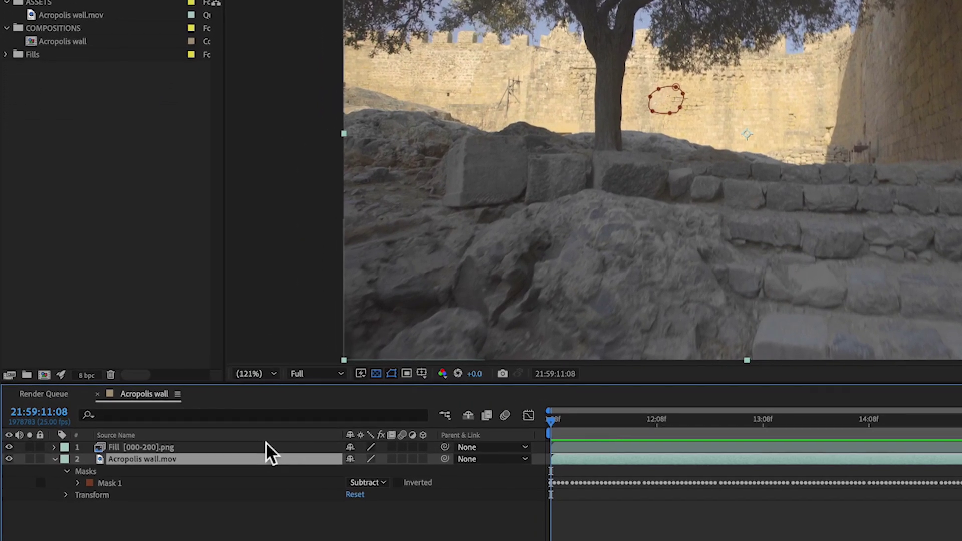
- Inspect the Fill layer patch with the footage hidden, then restore the footage and preview
left_click(165, 447)
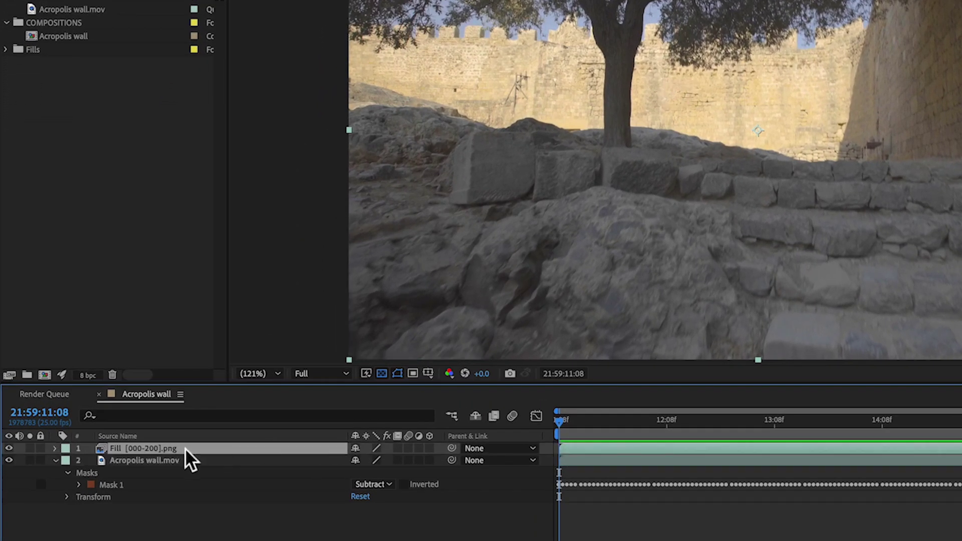
left_click(8, 460)
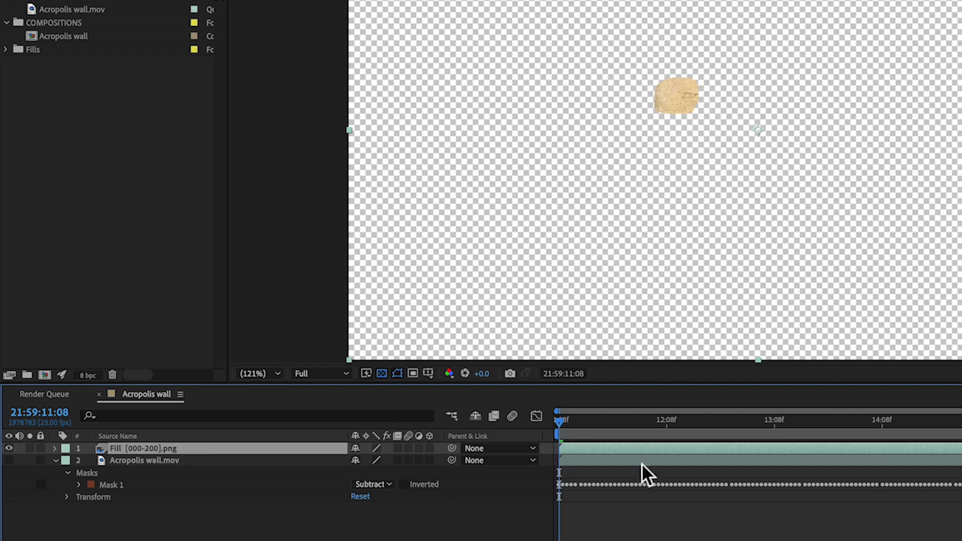
left_click_drag(593, 421, 457, 414)
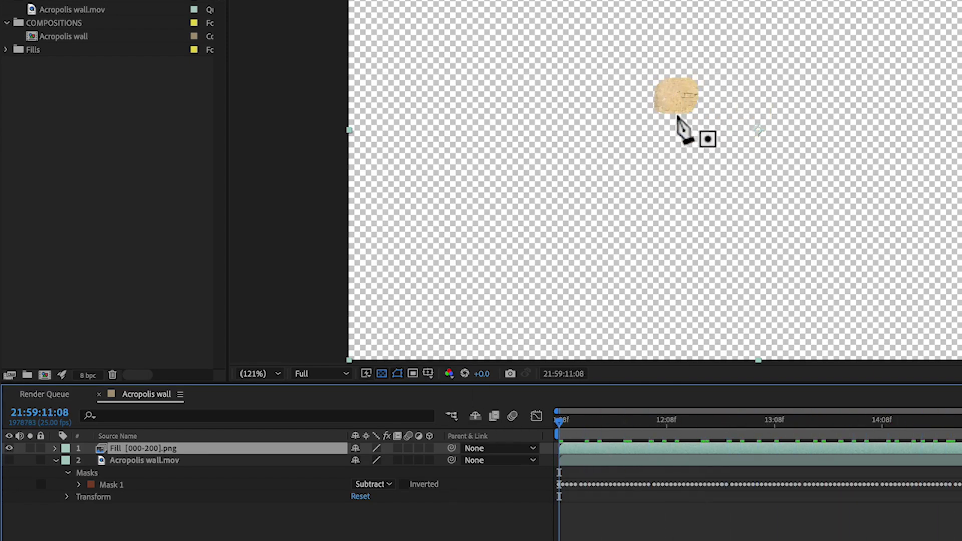
left_click(9, 461)
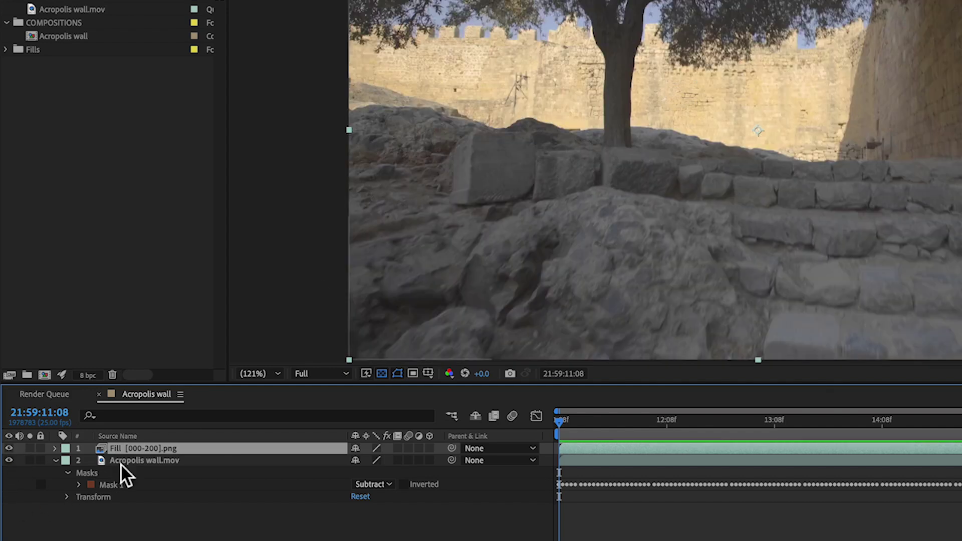
key("space")
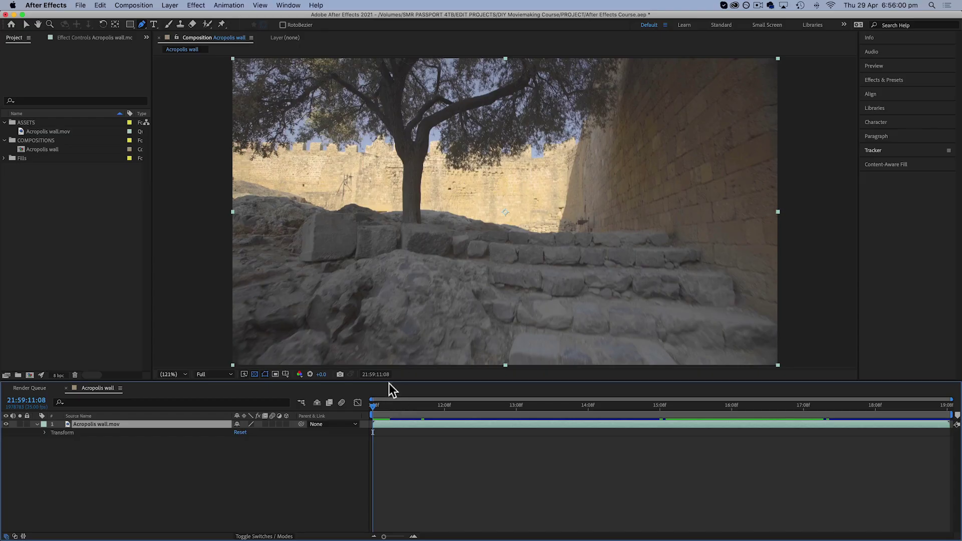
- Duplicate the footage layer, mask the mark on the top copy, and track it forward
left_click(401, 434)
key("super+d")
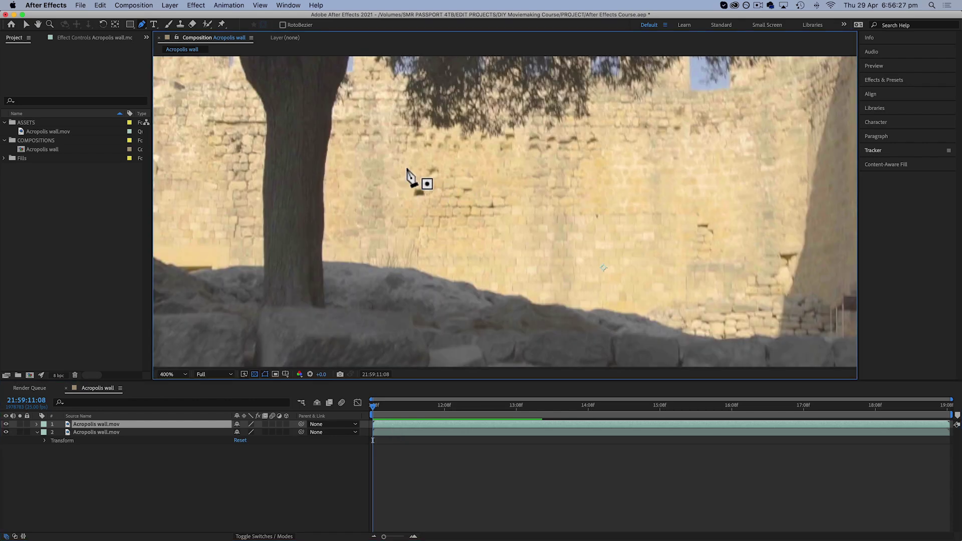
left_click_drag(413, 164, 429, 160)
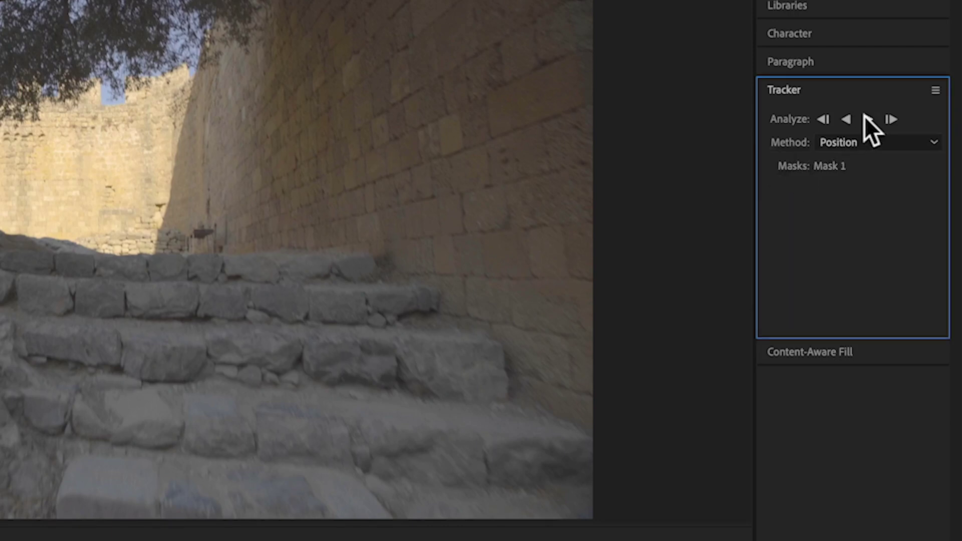
left_click(865, 119)
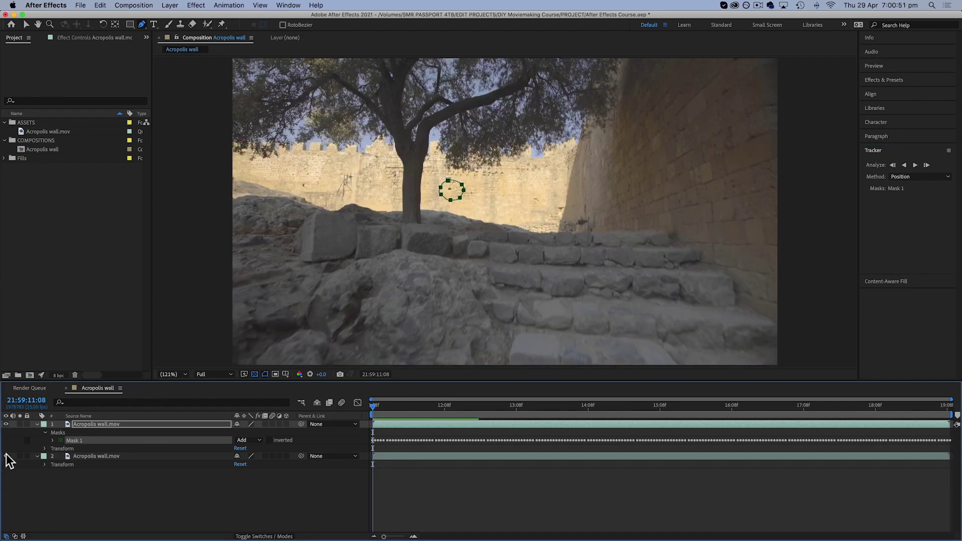
left_click(6, 456)
left_click_drag(395, 408, 318, 411)
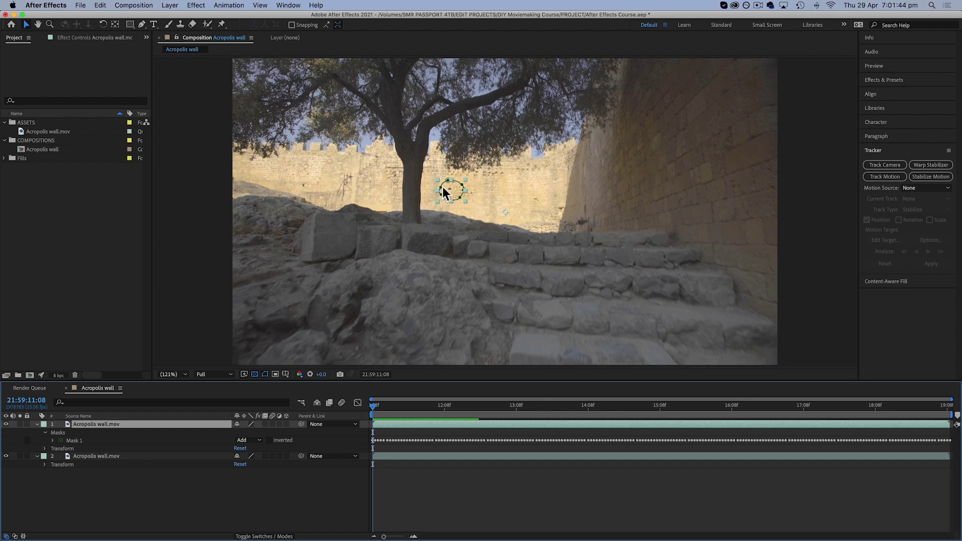
- Precompose the masked top layer as Acropolis wall.mov Comp 1 and hide the original footage
key("Page_Down")
key("Page_Down")
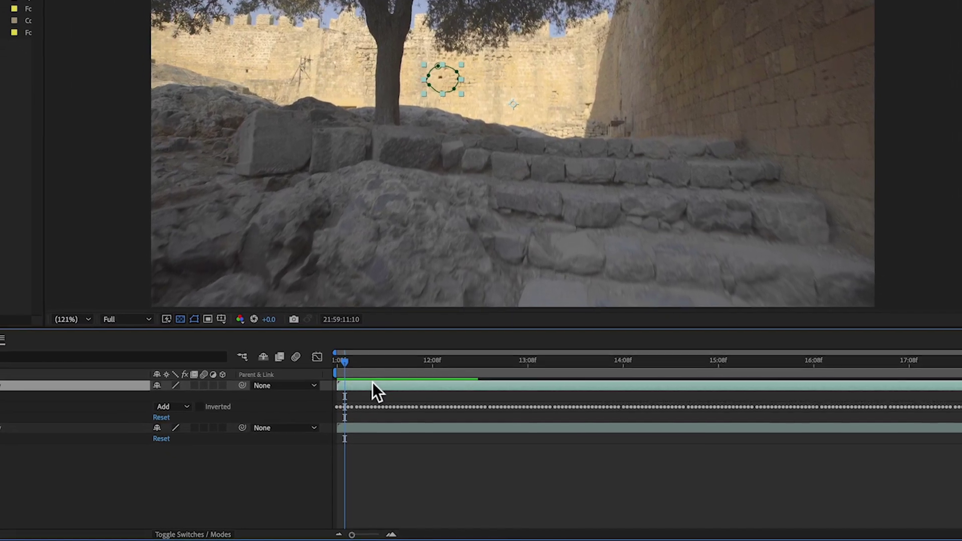
right_click(399, 423)
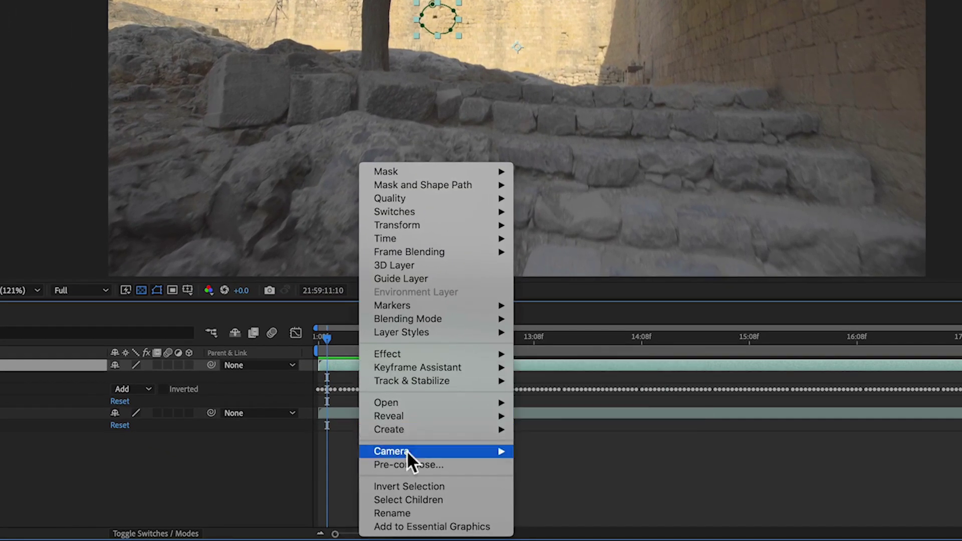
left_click(405, 466)
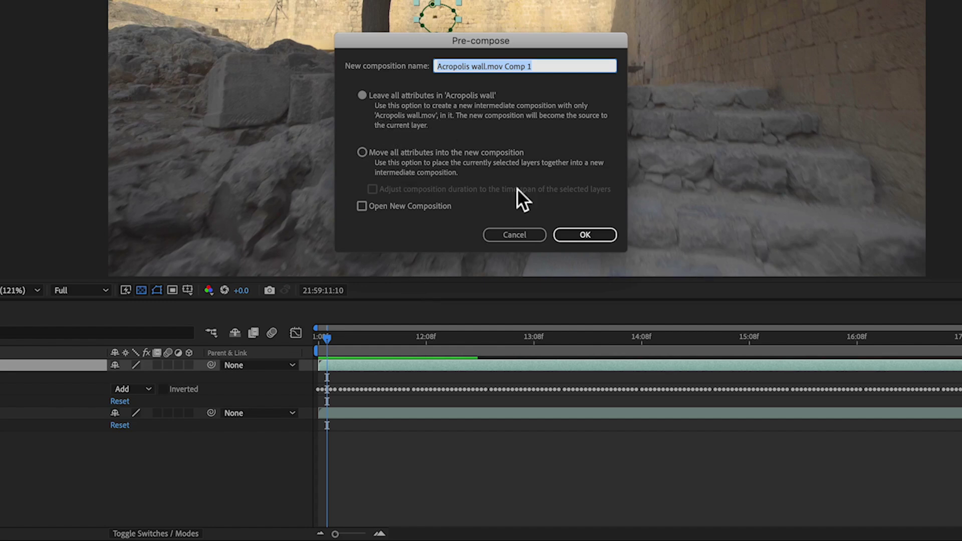
left_click(583, 234)
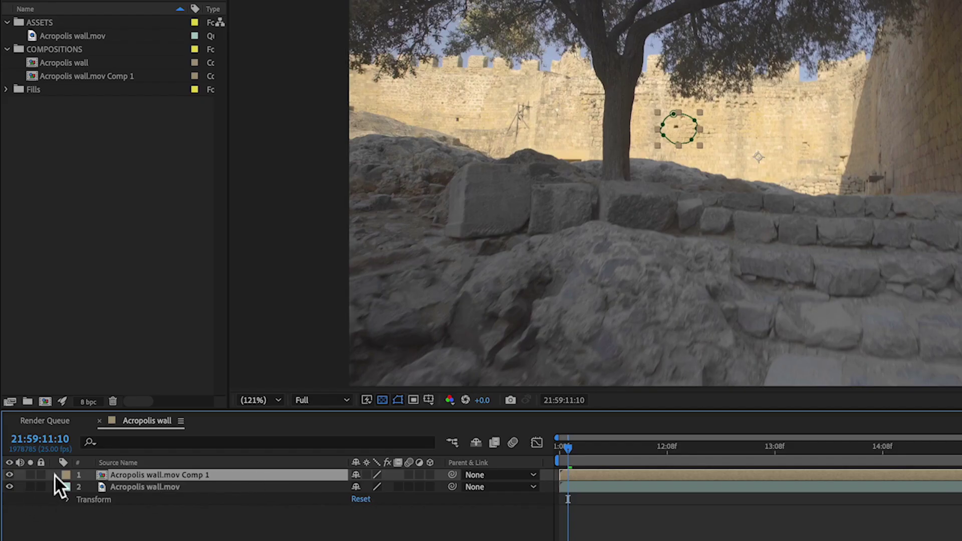
left_click(55, 475)
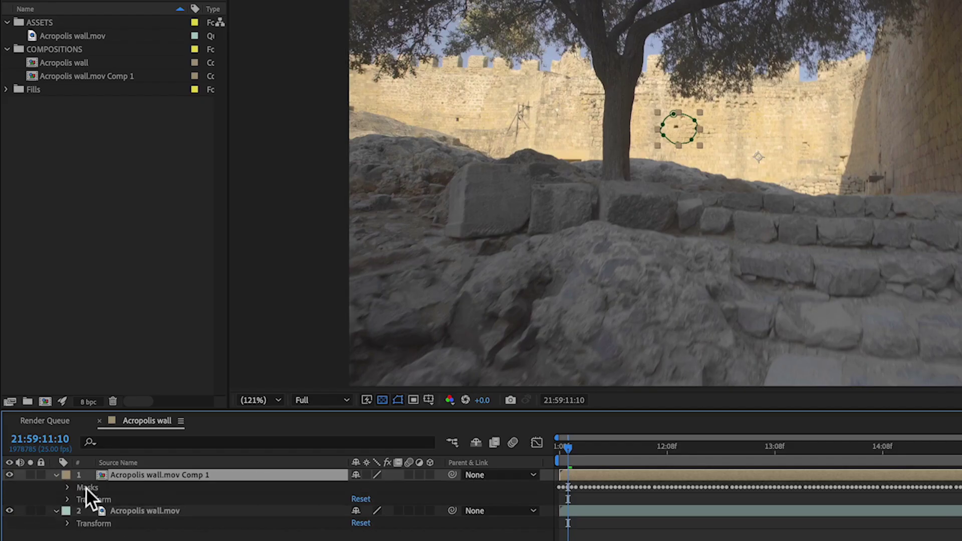
left_click(56, 474)
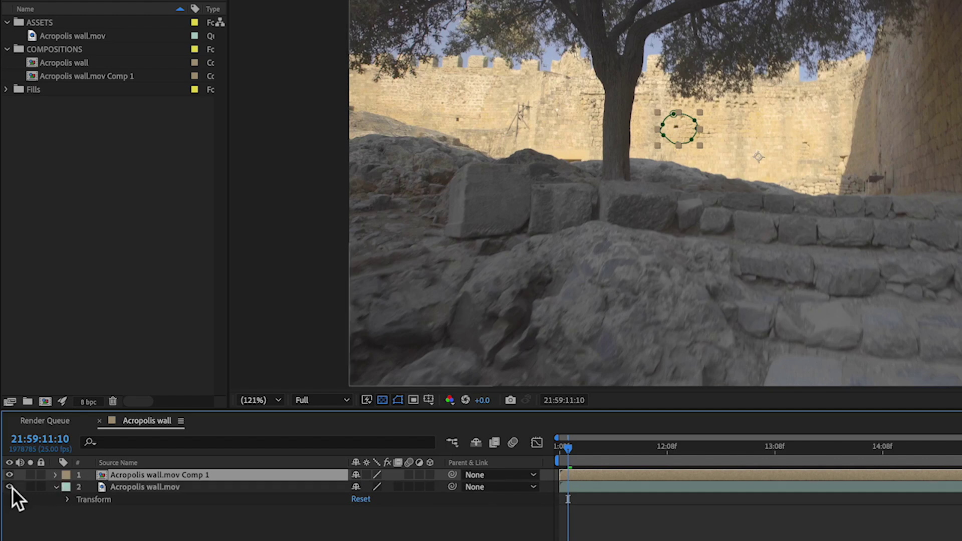
left_click(9, 485)
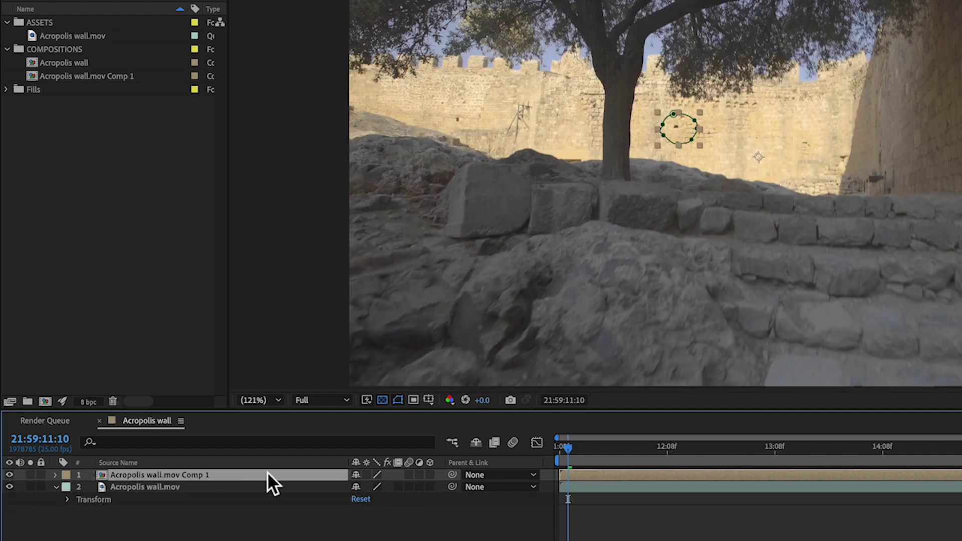
- Move the footage in Acropolis wall.mov Comp 1 to Position 869.0, 540.0, then return to Acropolis wall
double_click(267, 474)
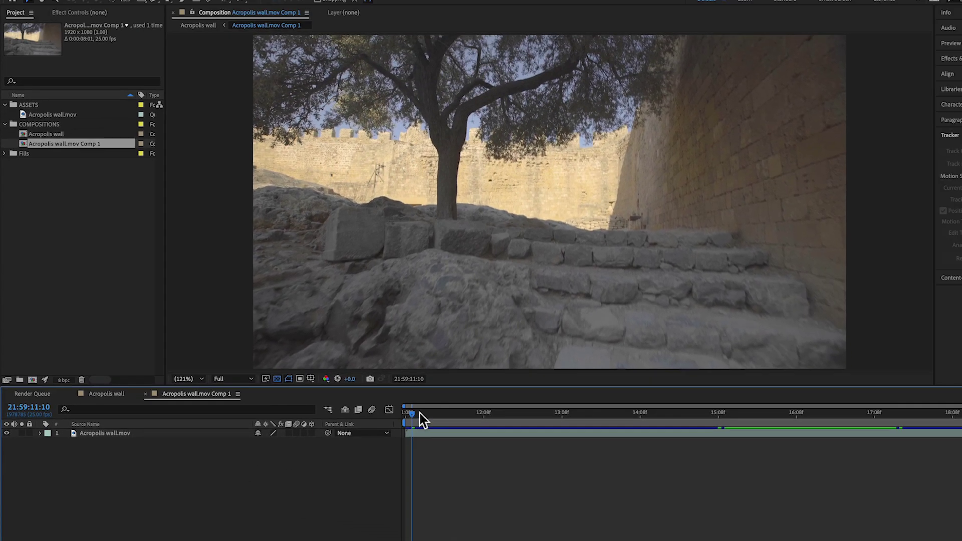
left_click(190, 436)
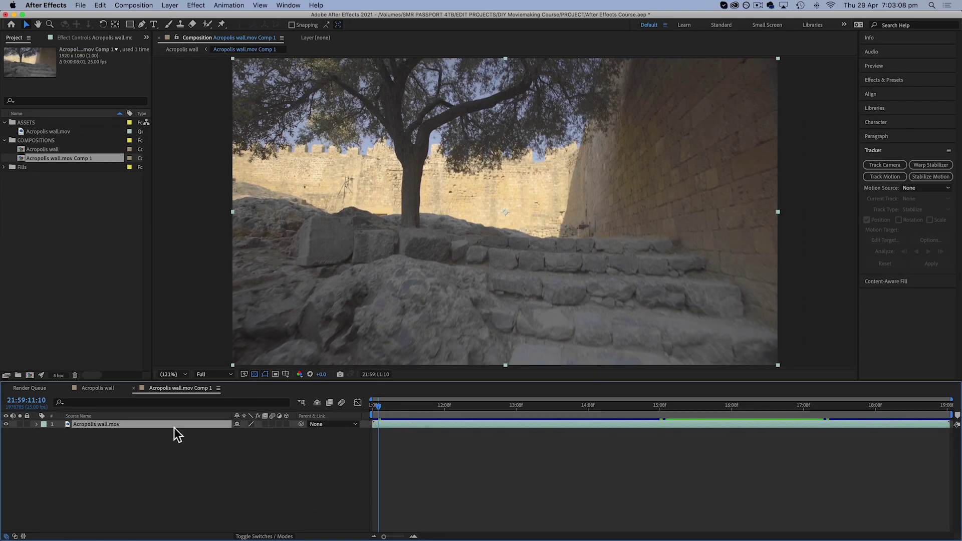
left_click(37, 425)
left_click(45, 433)
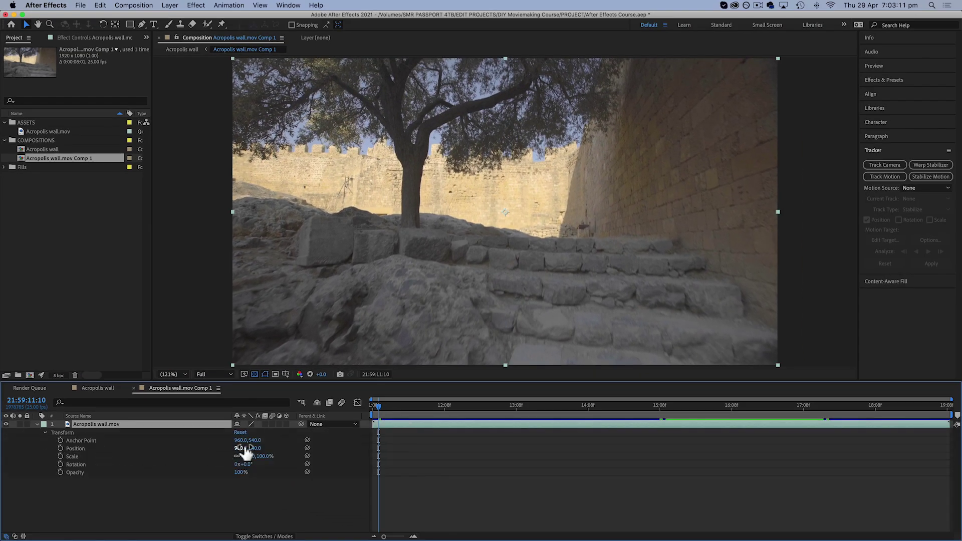
left_click_drag(240, 448, 209, 451)
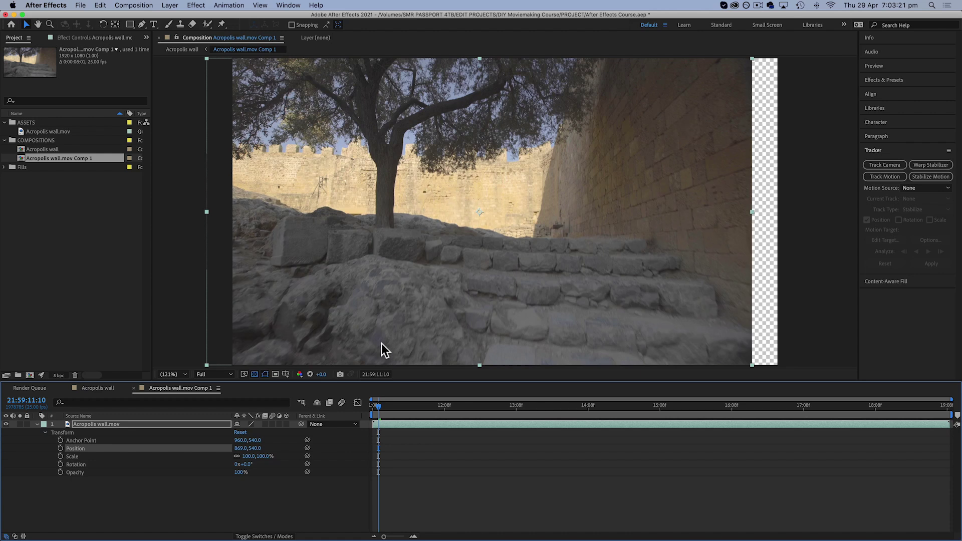
left_click(133, 388)
key("Page_Up")
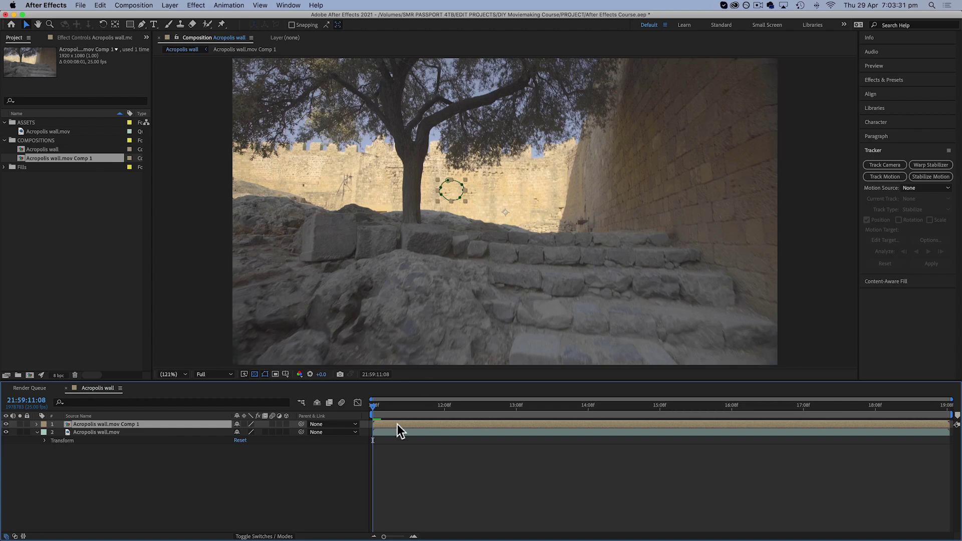
key("space")
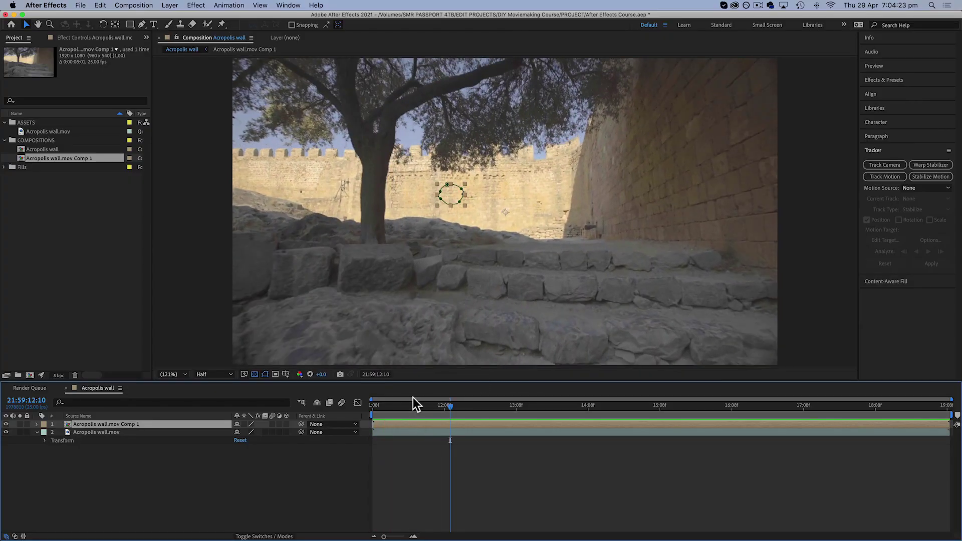
- Try horizontal offsets for the nested footage, including X 1013 and X 824, checking each in Acropolis wall
double_click(416, 424)
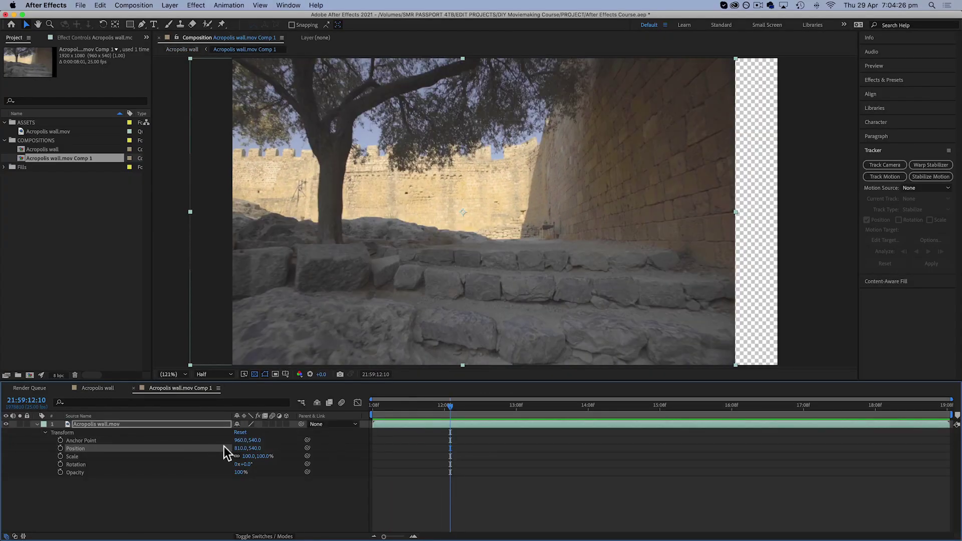
left_click_drag(240, 452, 330, 442)
left_click(135, 388)
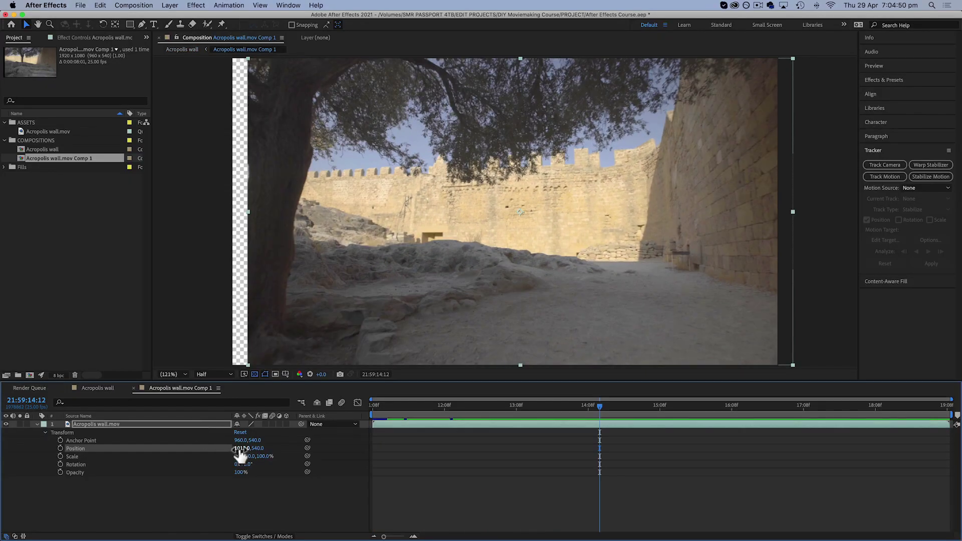
left_click_drag(241, 454, 172, 421)
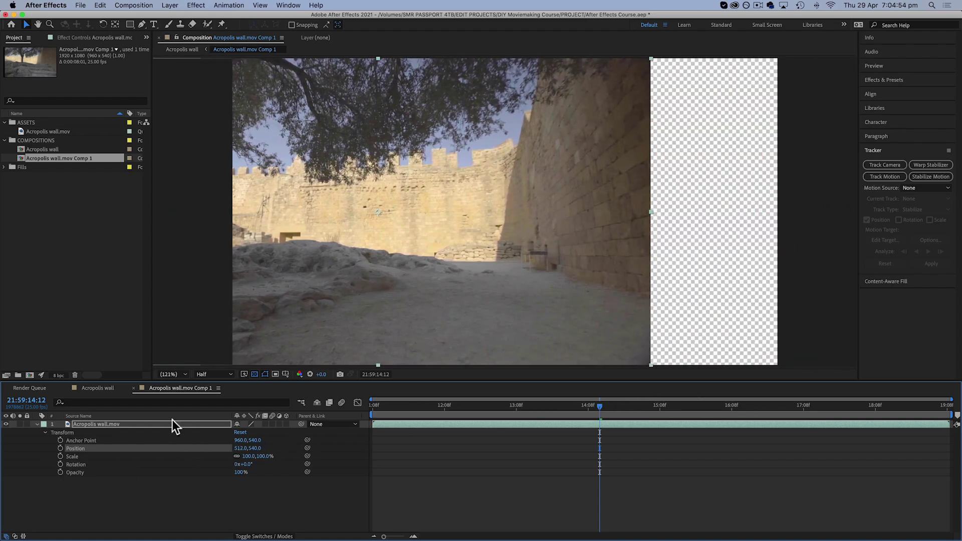
left_click(86, 385)
key("Home")
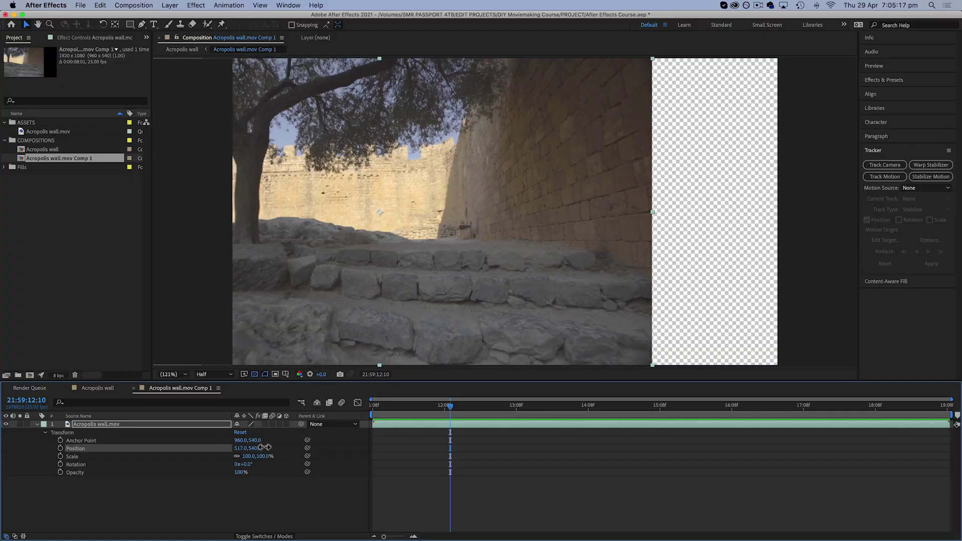
left_click_drag(276, 446, 416, 446)
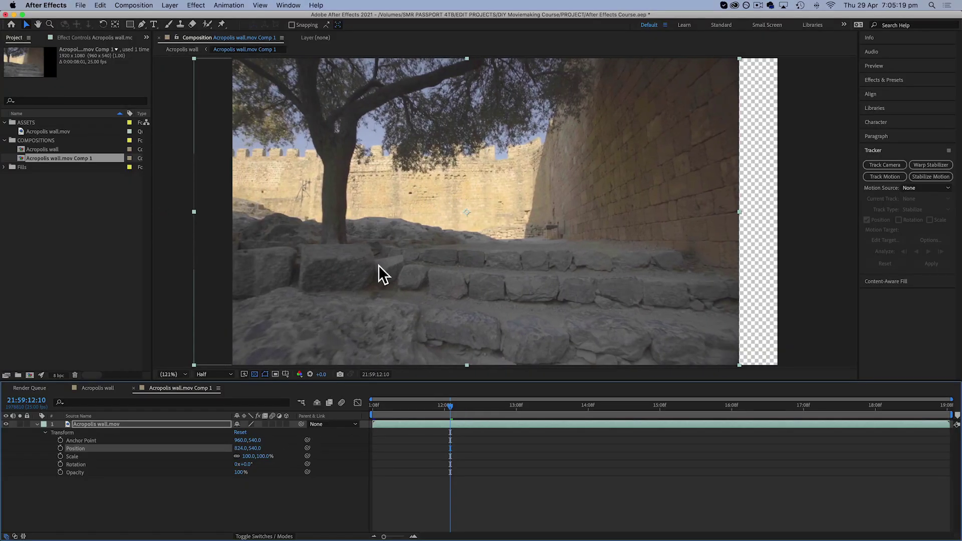
left_click(134, 387)
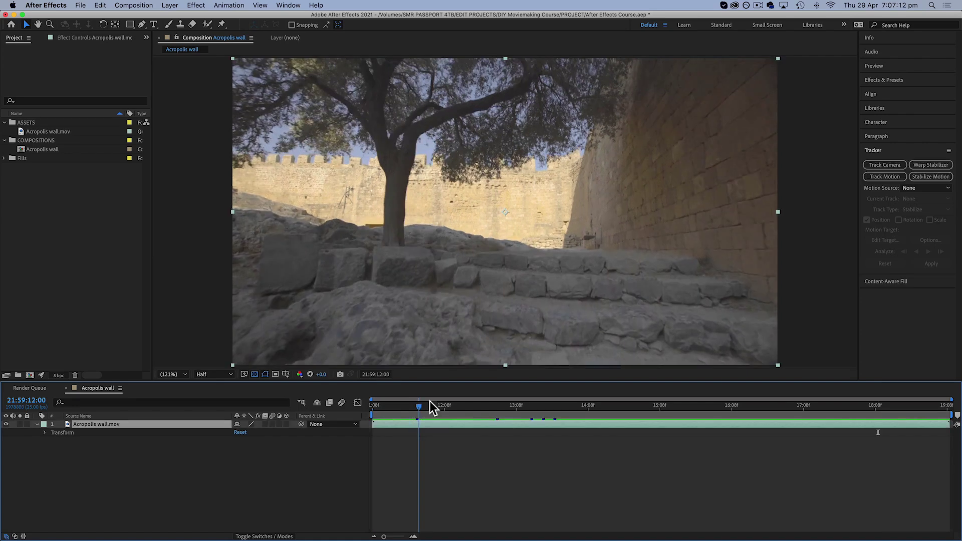
- Return the playhead to the first frame and set the viewer resolution to Full
left_click_drag(430, 401, 859, 347)
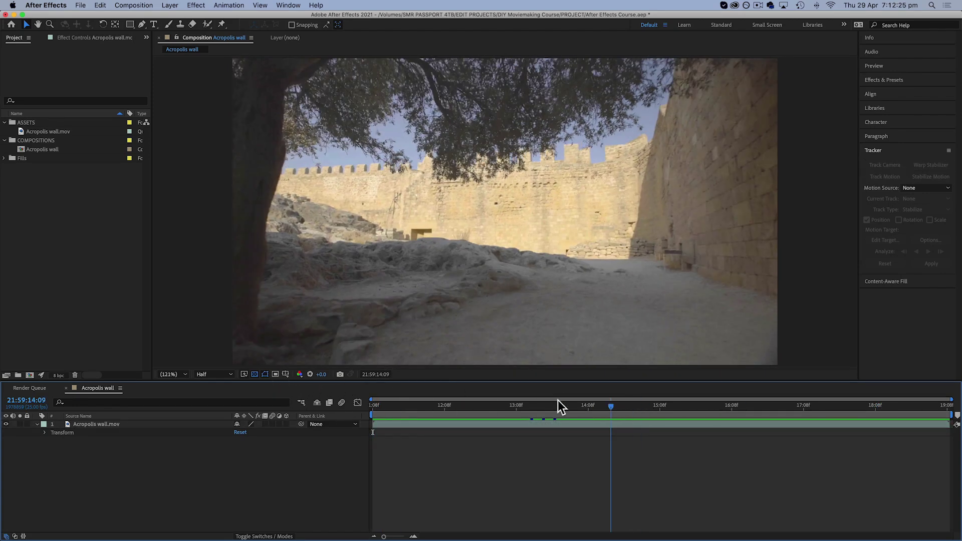
left_click_drag(558, 401, 342, 404)
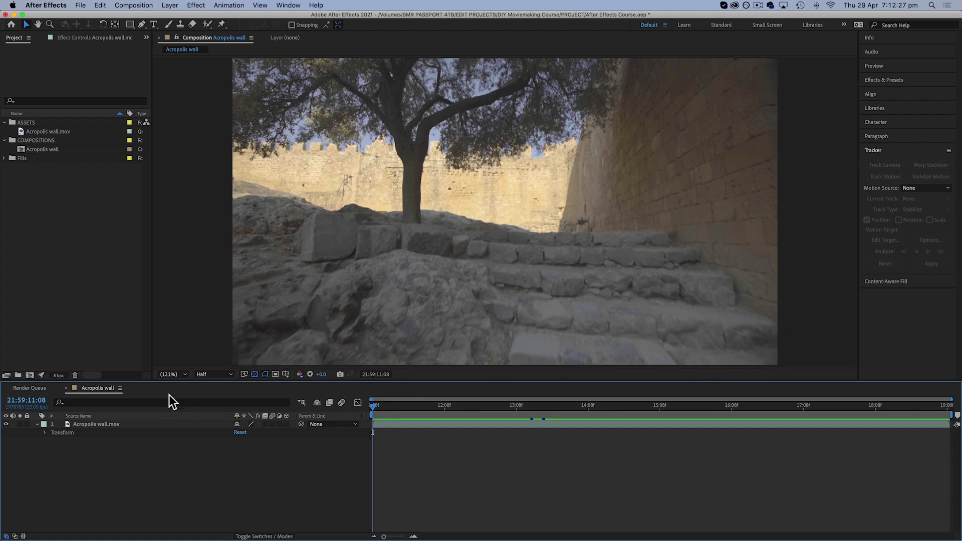
left_click(212, 375)
left_click(210, 397)
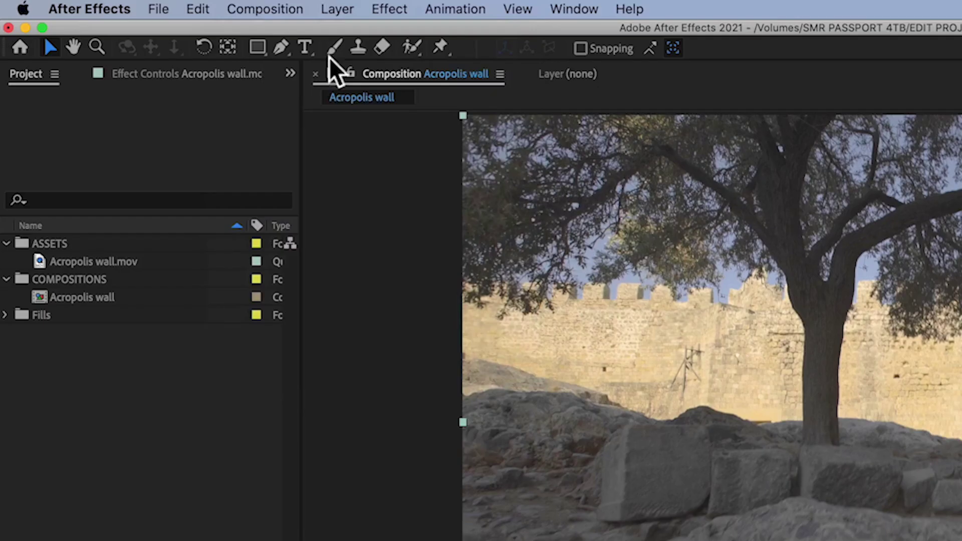
- Queue the current frame via Save Frame As > File as Acropolis wall (21-59-11-08).psd
left_click(134, 5)
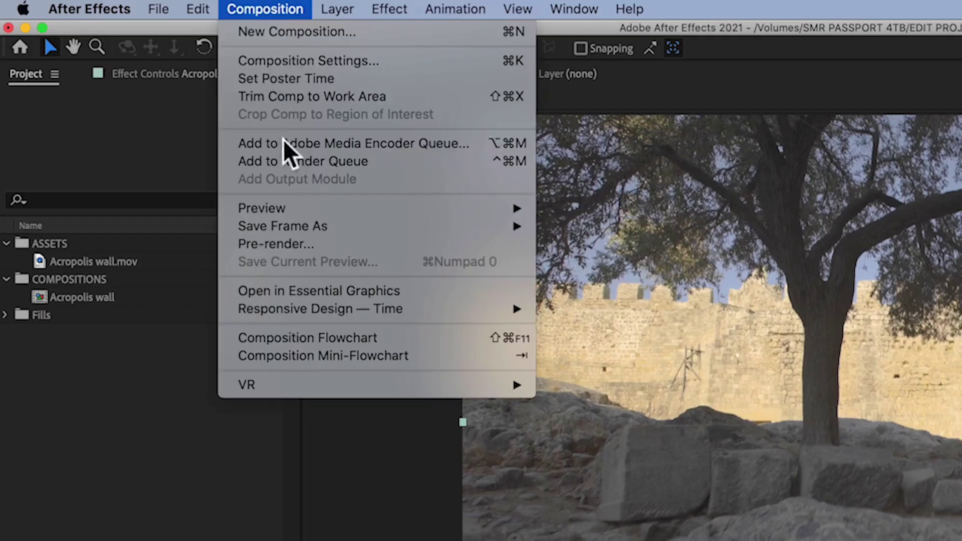
mouse_move(288, 225)
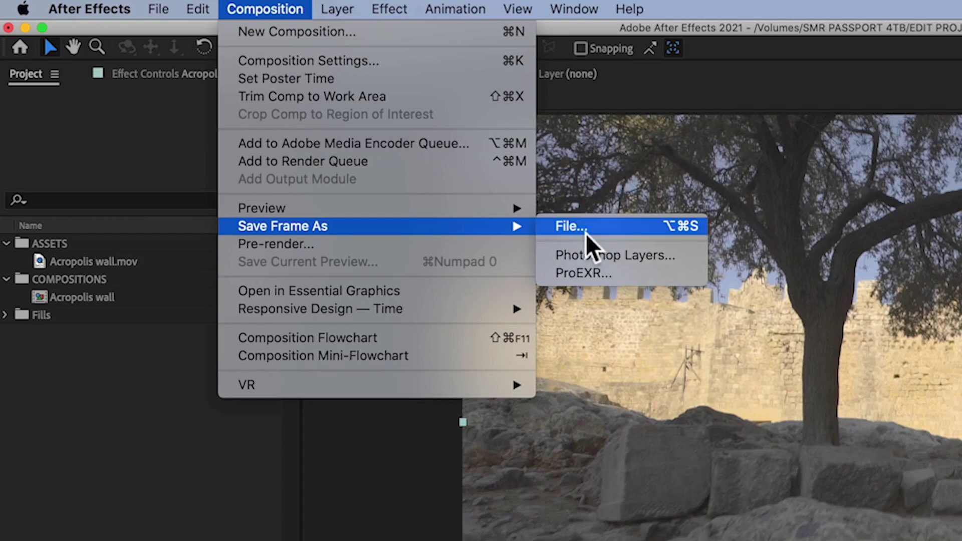
left_click(585, 233)
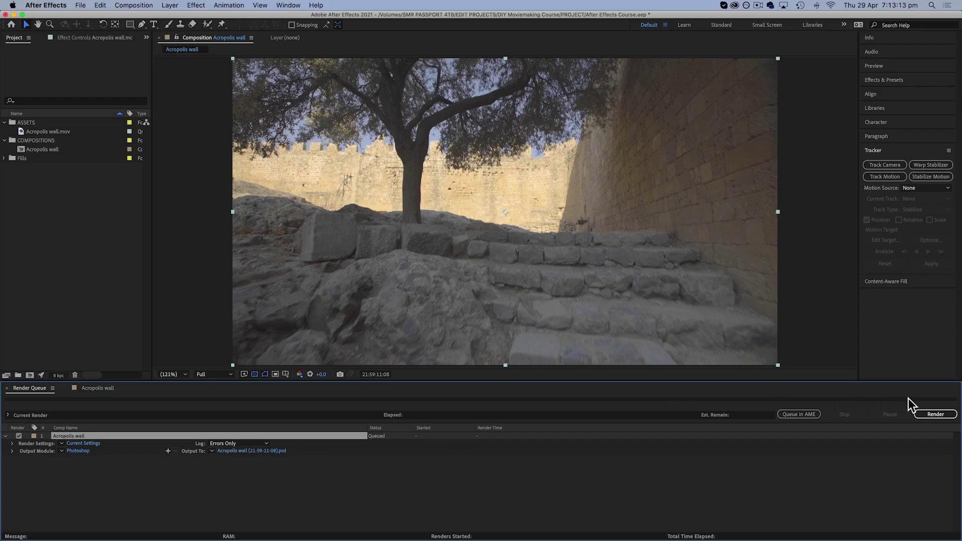
- Render the still, clone clean wall over the mark, and place Acropolis wall altered.psd above the footage
left_click(935, 414)
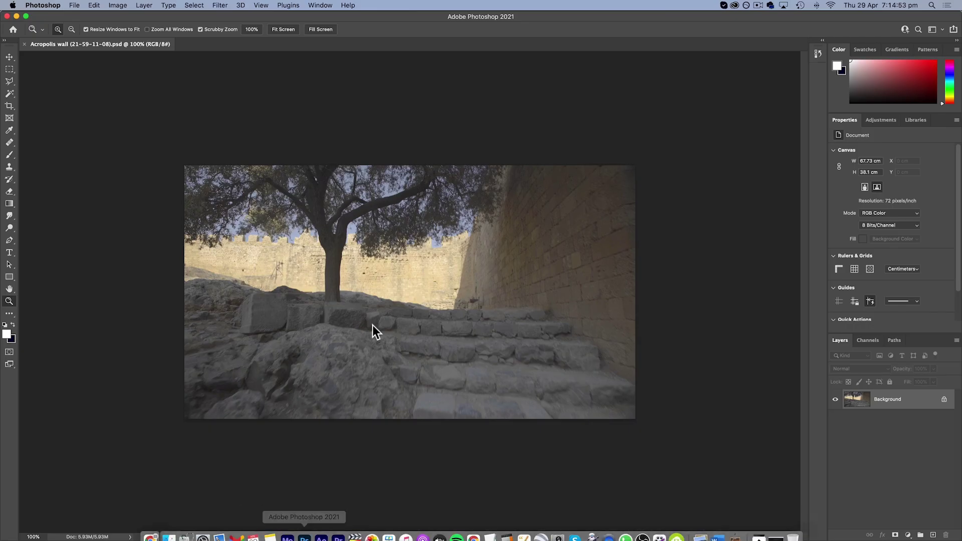
left_click_drag(361, 276, 361, 275)
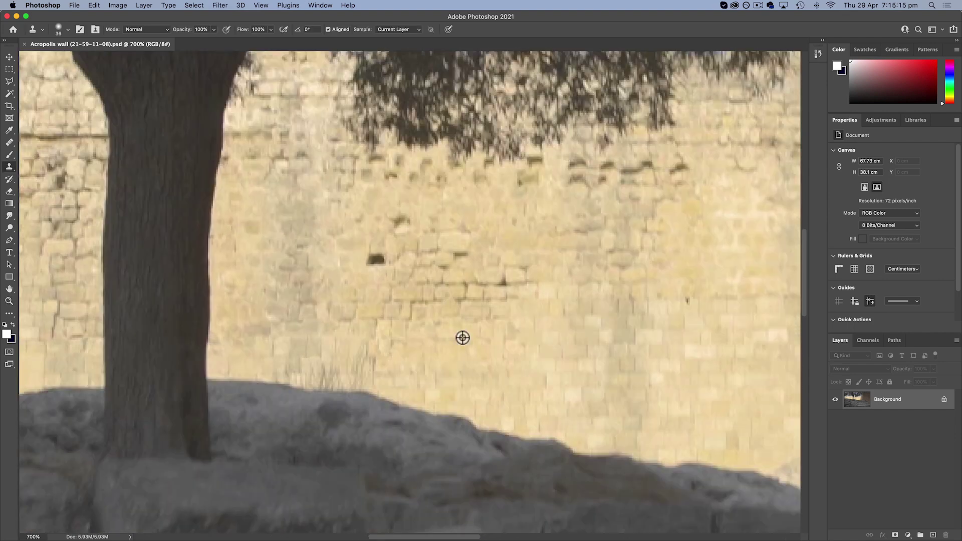
left_click(461, 337, "alt")
left_click(376, 259)
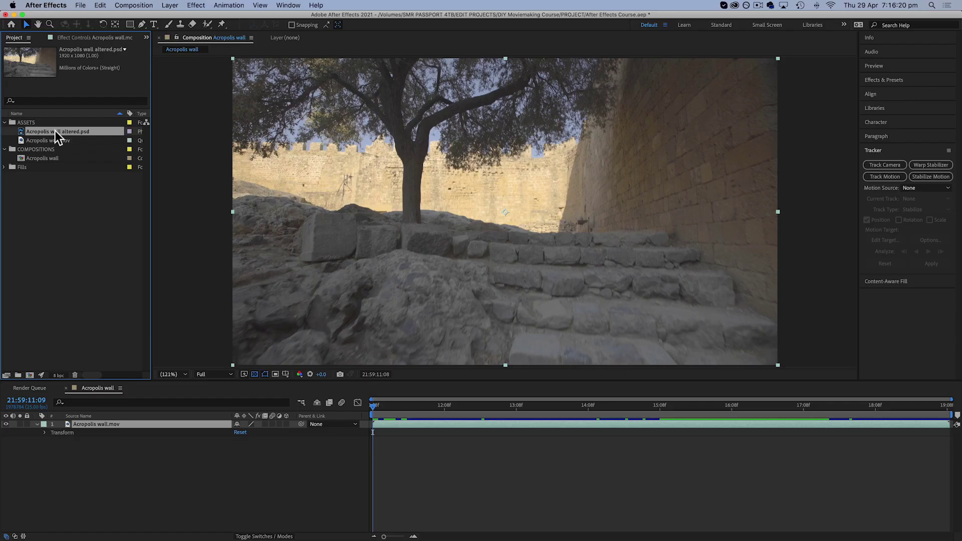
left_click_drag(55, 133, 384, 428)
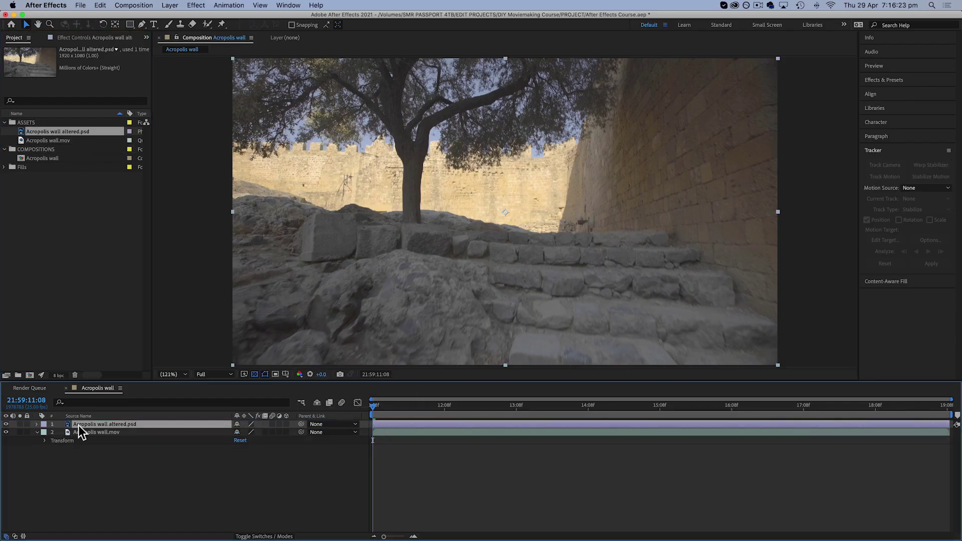
- Hide the retouched still, preview the wall footage, and draw a closed Pen mask around the dark brick mark
left_click(6, 424)
key("super+shift+j")
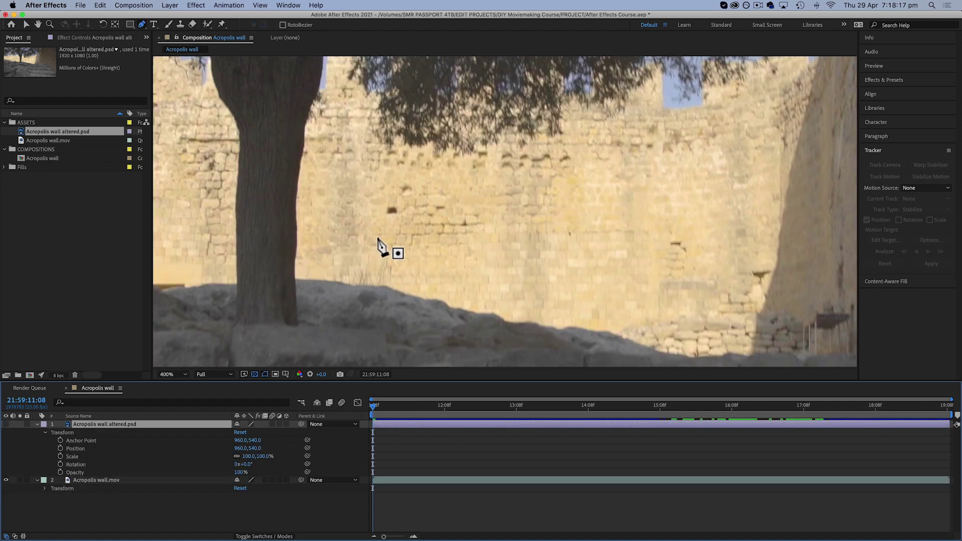
left_click(378, 240)
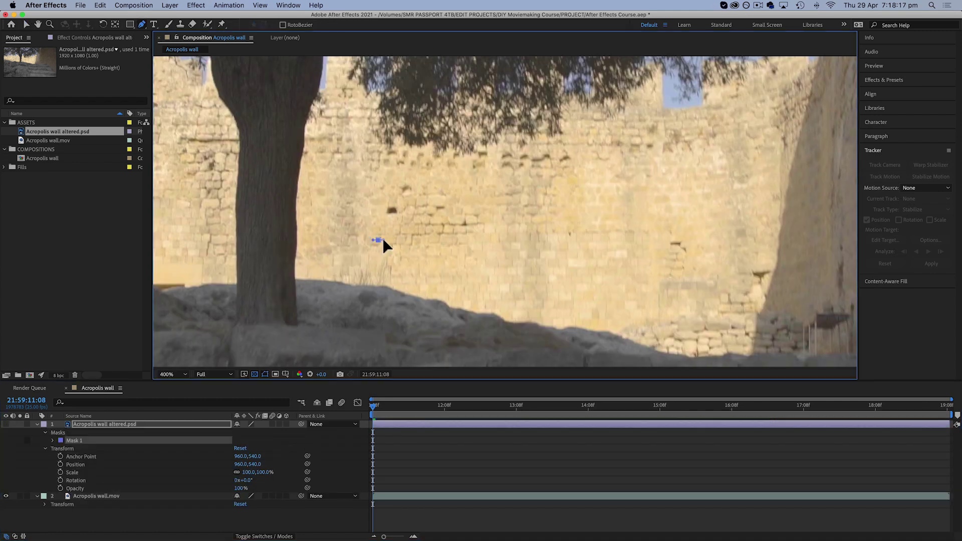
left_click(408, 236)
left_click(417, 216)
left_click(414, 190)
left_click_drag(393, 179, 360, 230)
left_click(378, 241)
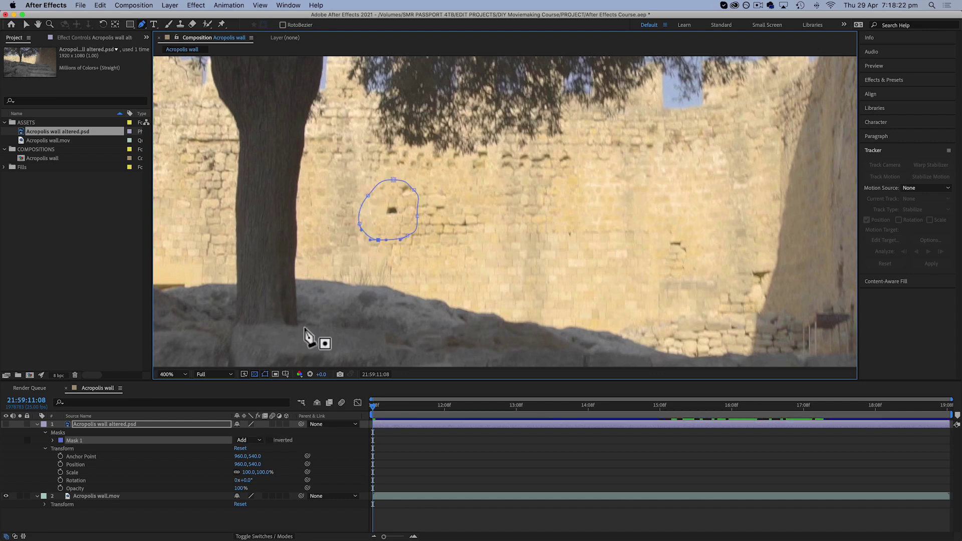
- Feather Mask 1 by 25 px and toggle the still and footage layers to check the patch
left_click(53, 441)
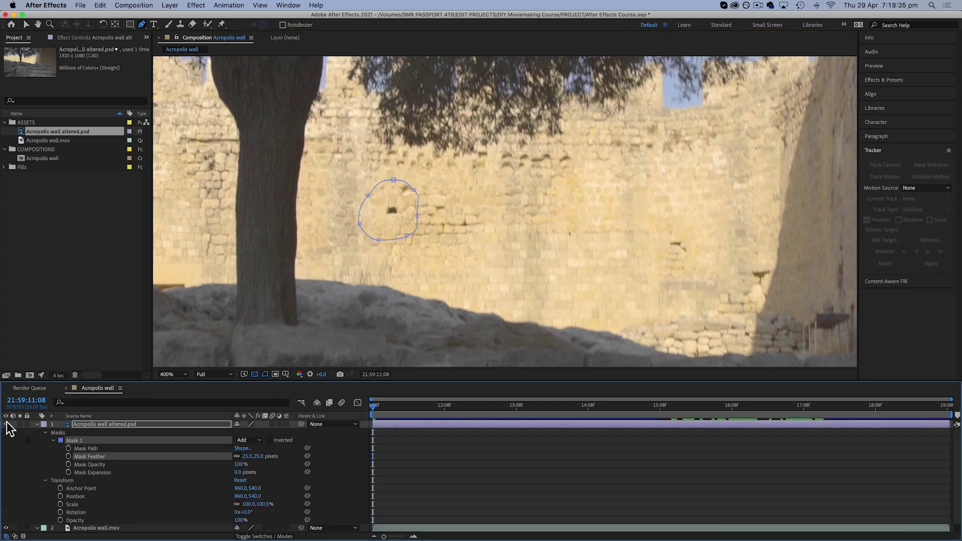
left_click(6, 423)
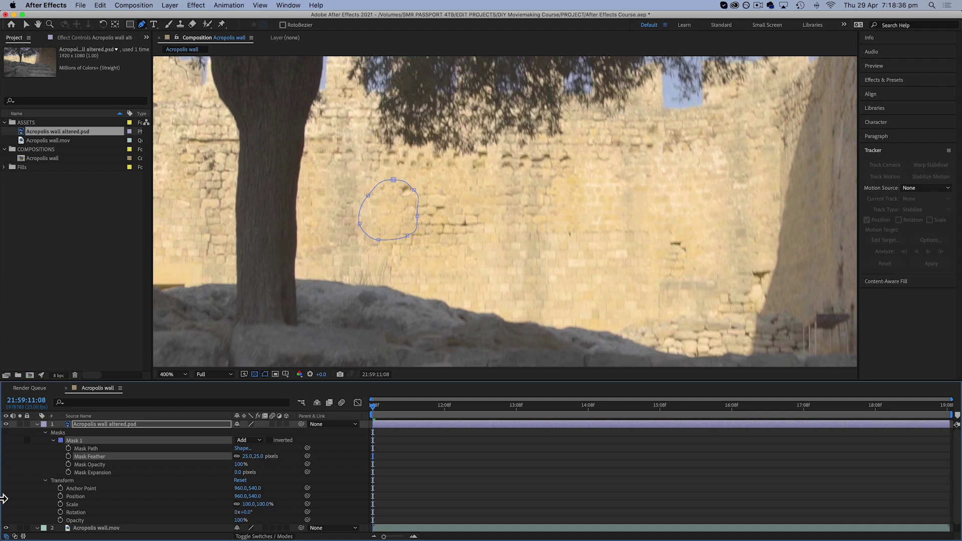
left_click(6, 527)
left_click(7, 528)
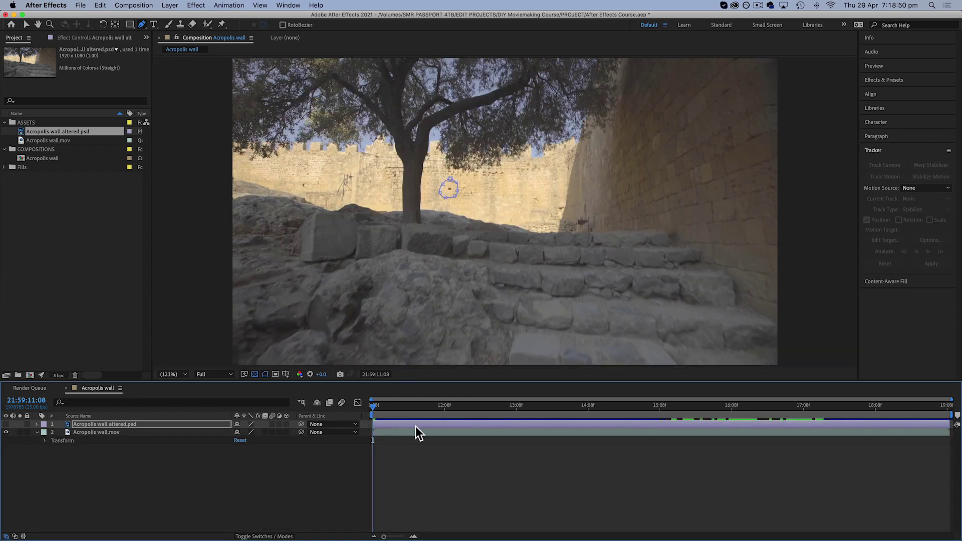
- Track the brick mark and a nearby dark stone on Acropolis wall.mov with rotation and scale, analysing forward
left_click(414, 433)
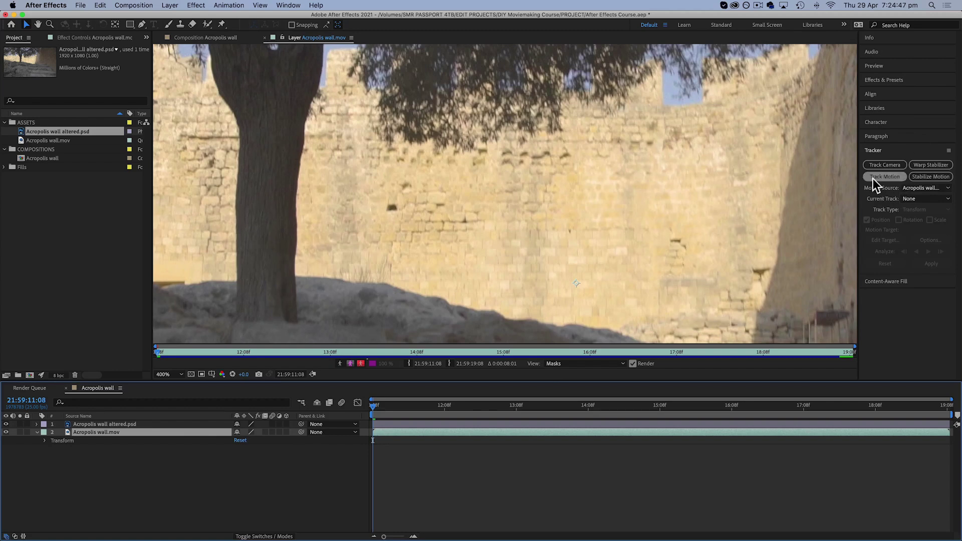
left_click(873, 180)
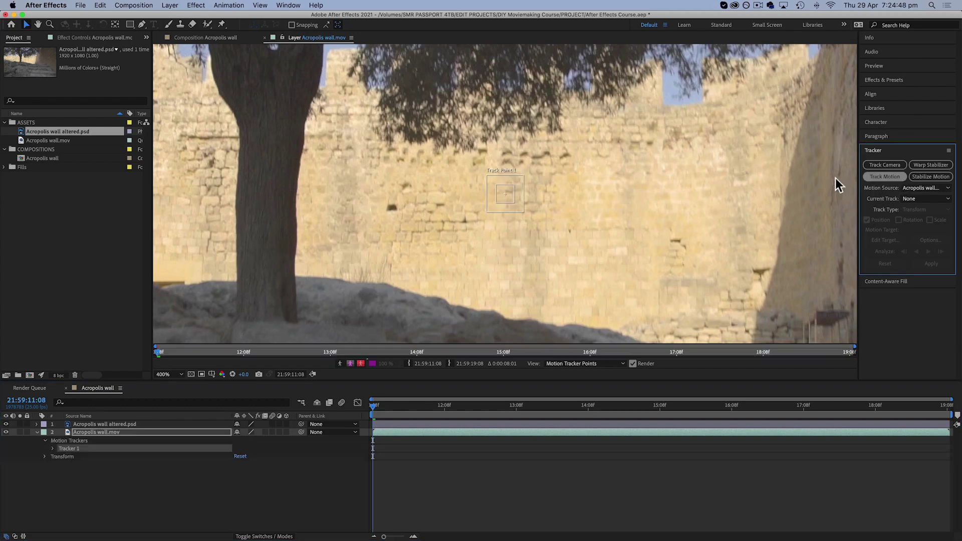
left_click_drag(500, 203, 392, 213)
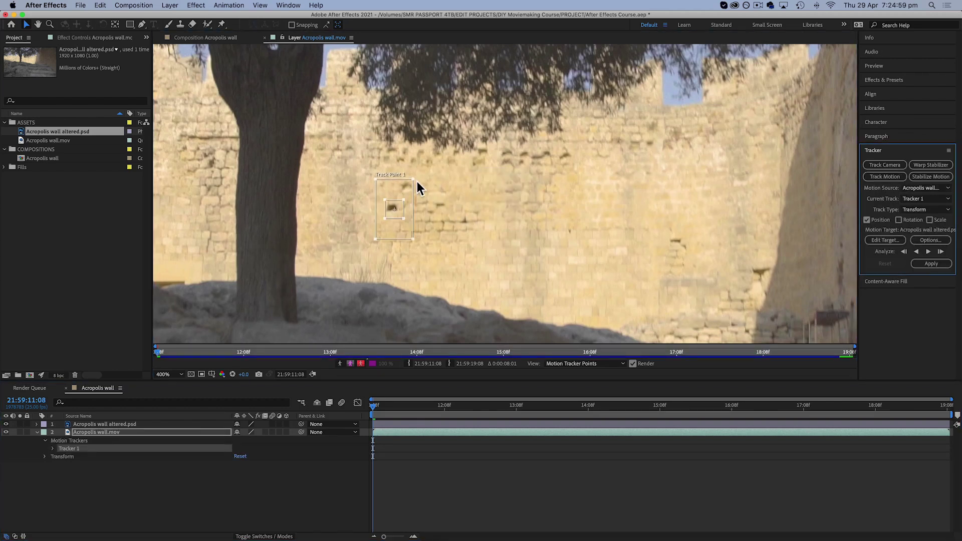
left_click(898, 221)
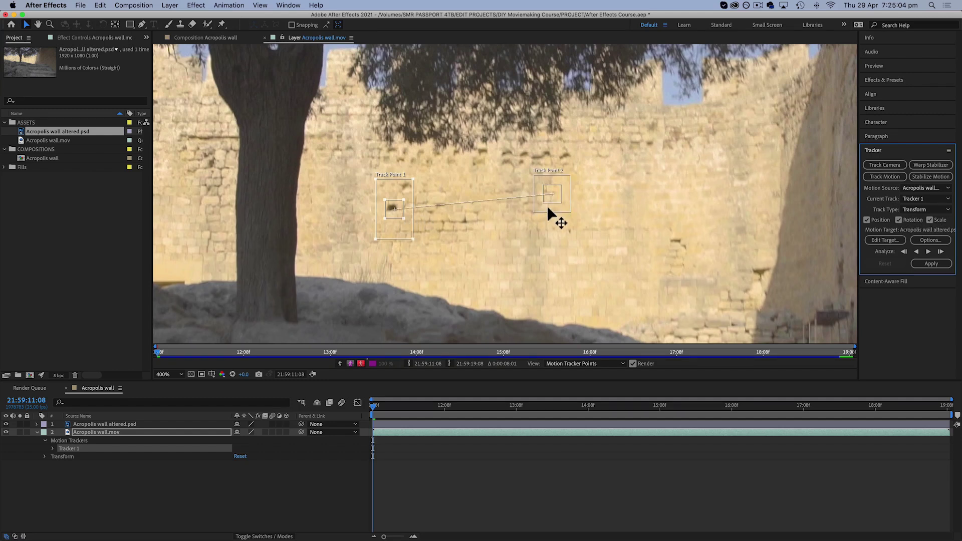
left_click_drag(545, 202, 481, 241)
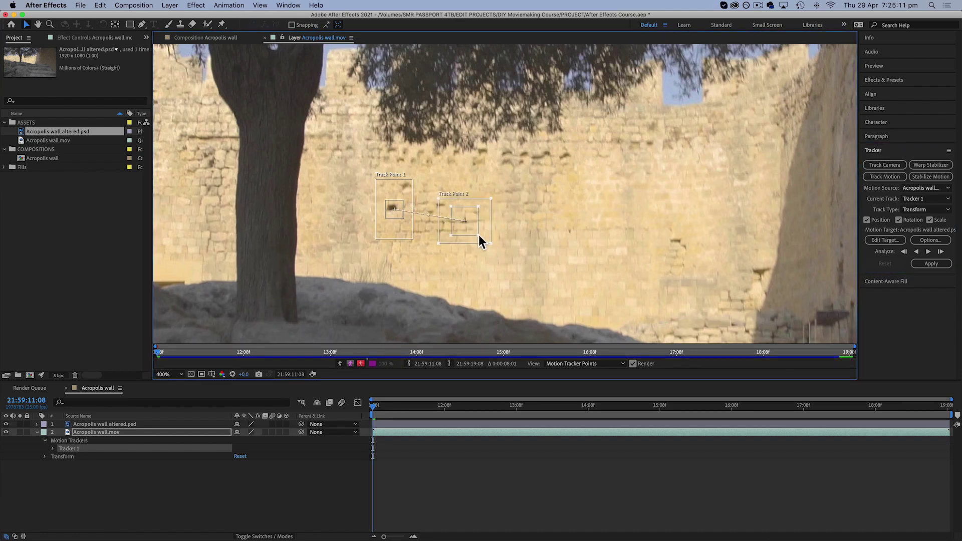
left_click(928, 251)
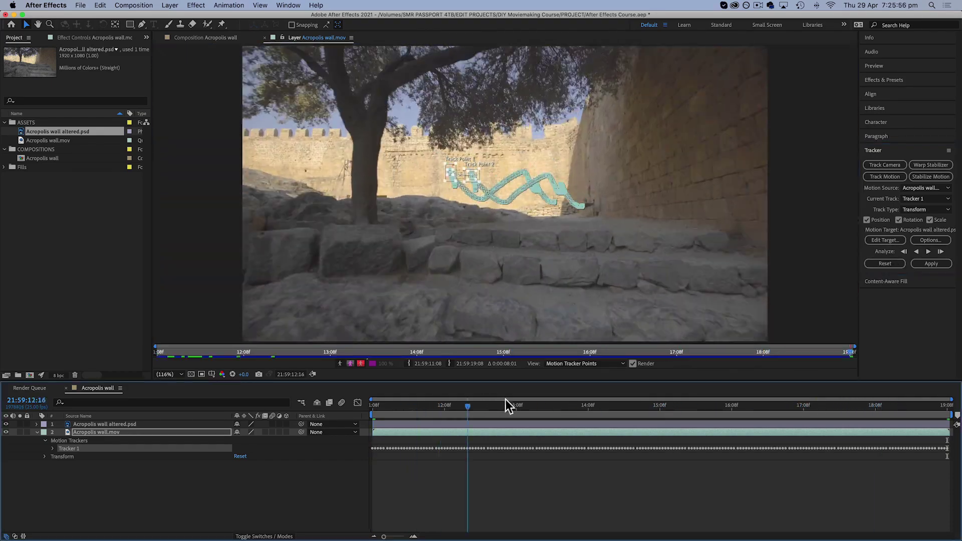
left_click_drag(507, 403, 771, 372)
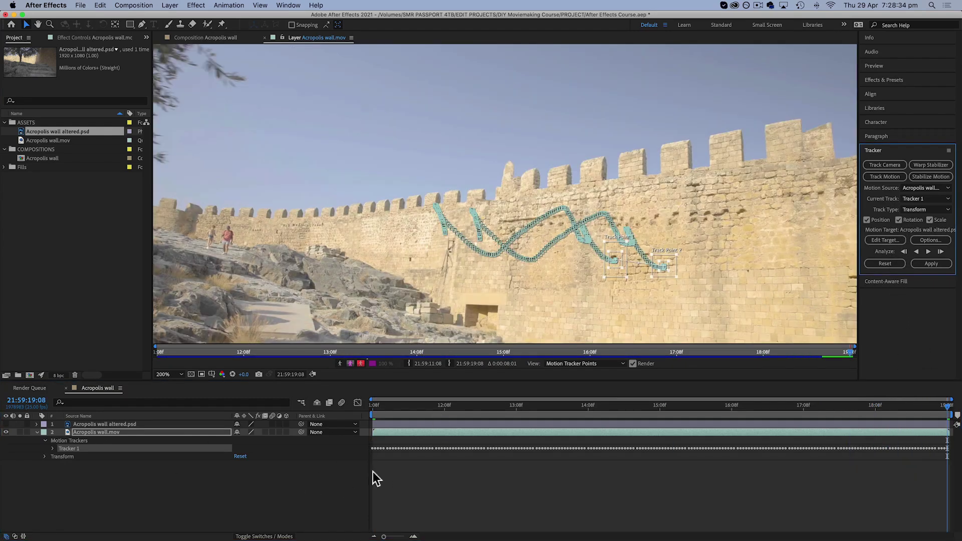
- Add a new Null 1 null object layer to the composition
right_click(399, 473)
mouse_move(414, 433)
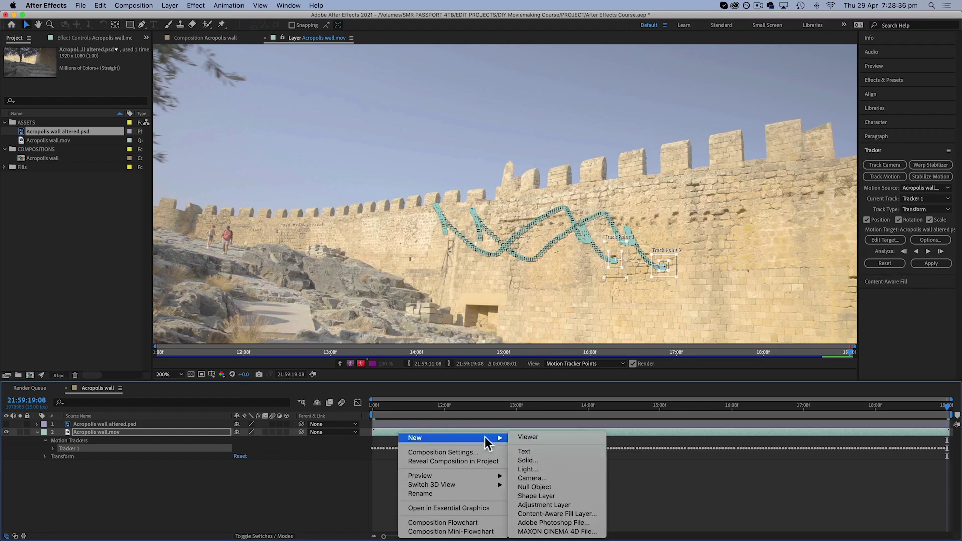
left_click(529, 488)
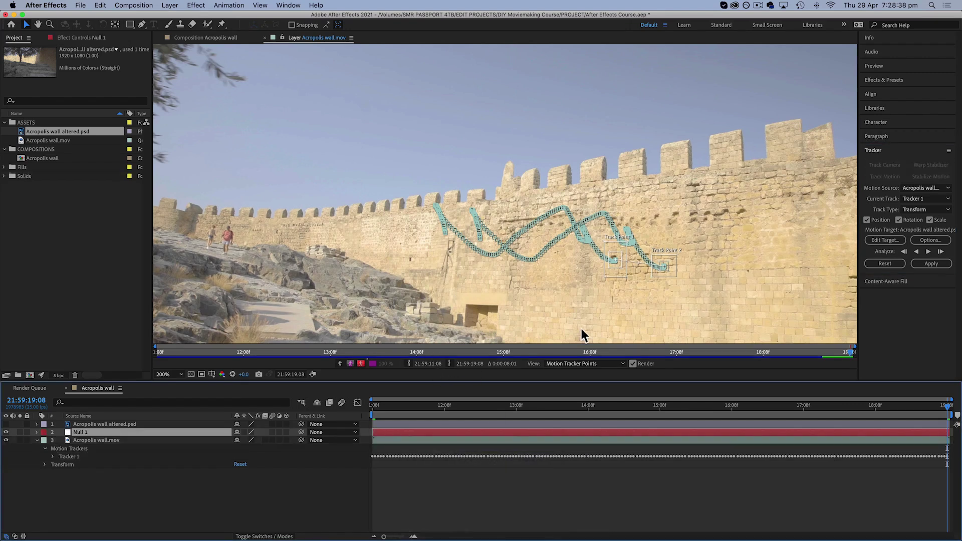
- Set Tracker 1's motion target to Null 1 and apply the tracking data in X and Y
left_click(461, 441)
left_click(876, 242)
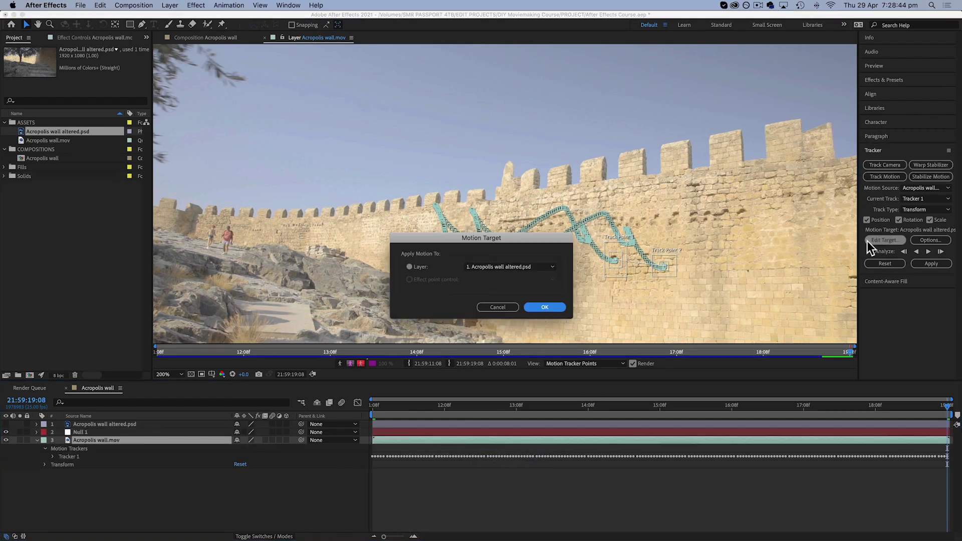
left_click(484, 268)
left_click(485, 283)
left_click(530, 307)
left_click(930, 264)
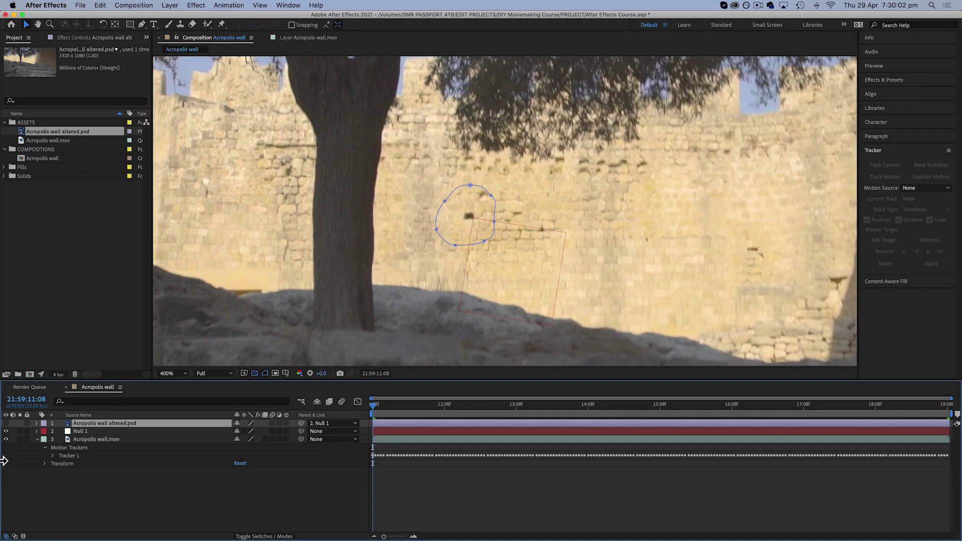
left_click(6, 423)
double_click(472, 210)
- Hide Null 1, fit the viewer to the frame, and play the clip to confirm the patch holds
left_click(6, 431)
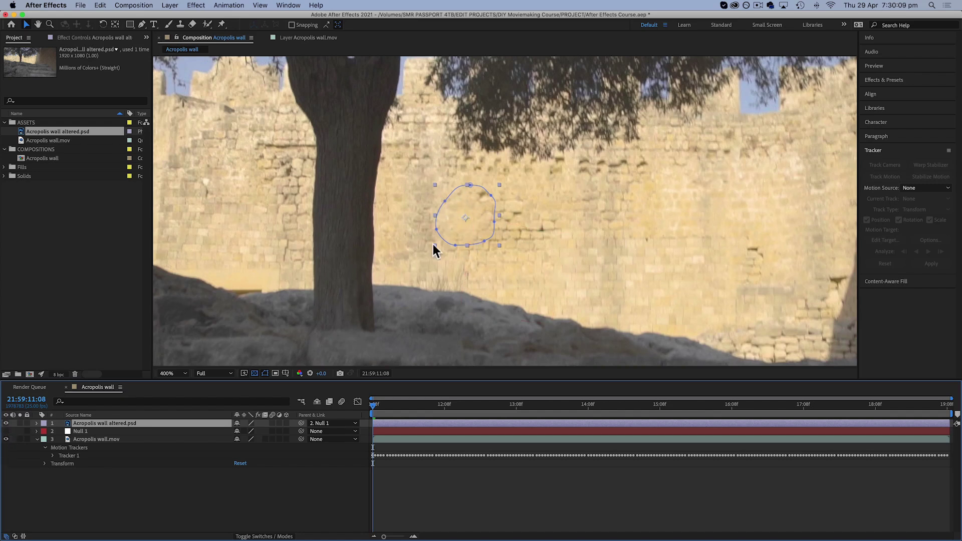
left_click(171, 374)
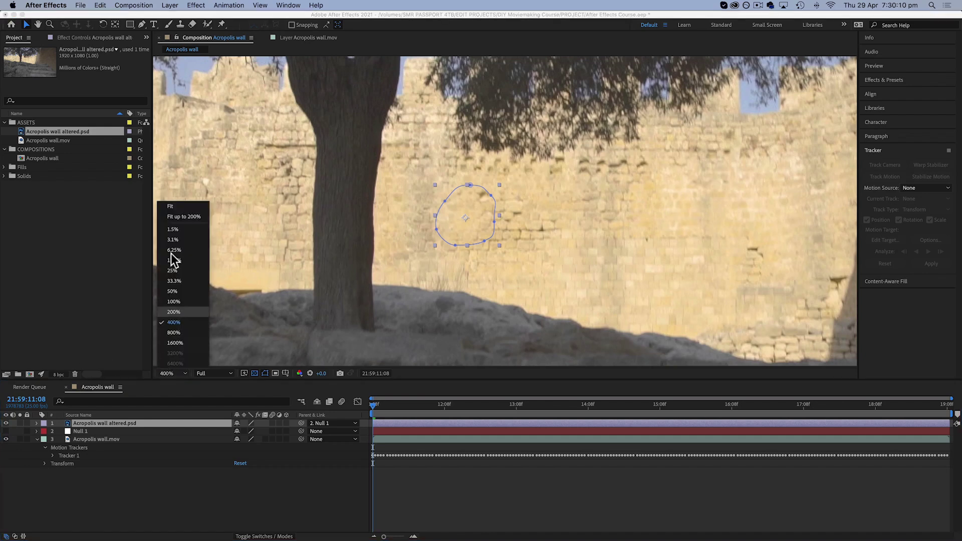
left_click(171, 207)
key("space")
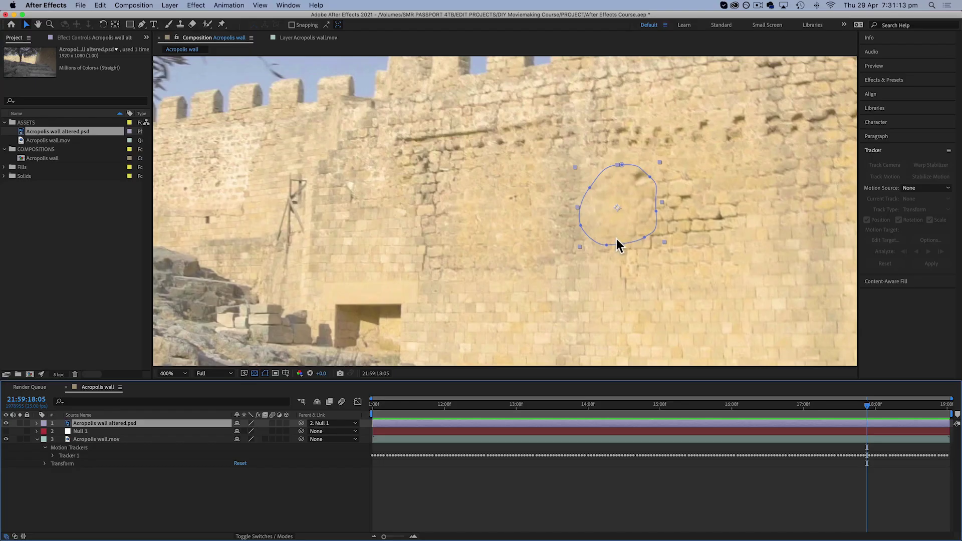
left_click_drag(534, 403, 312, 413)
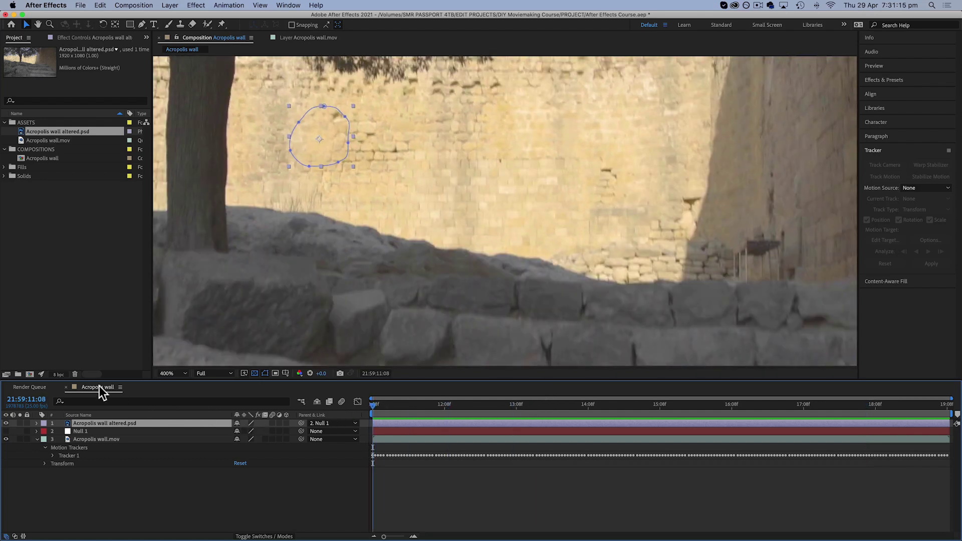
left_click(177, 373)
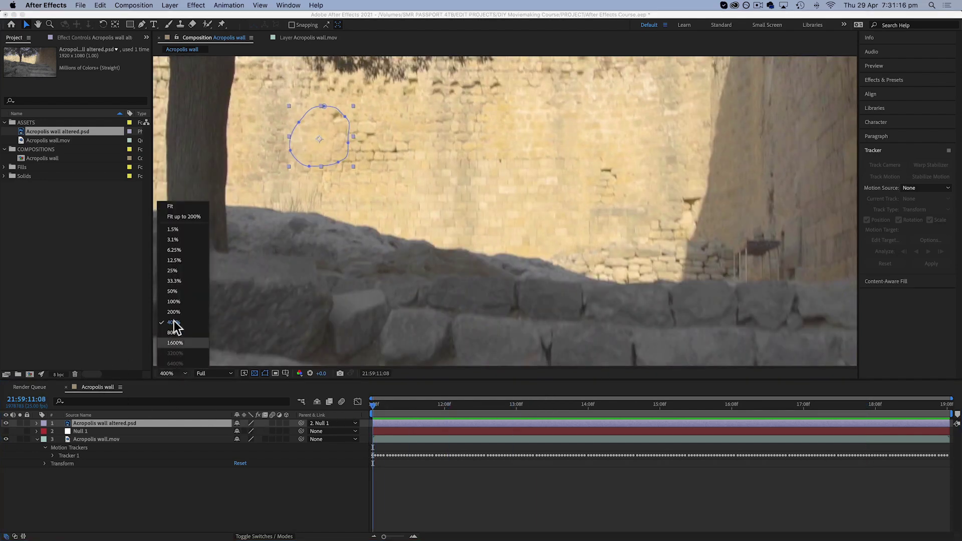
left_click(171, 206)
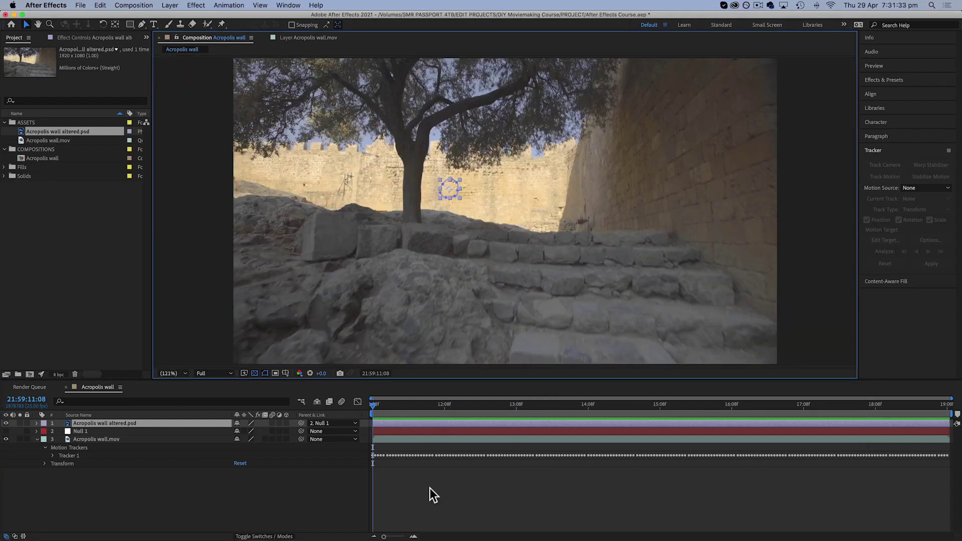